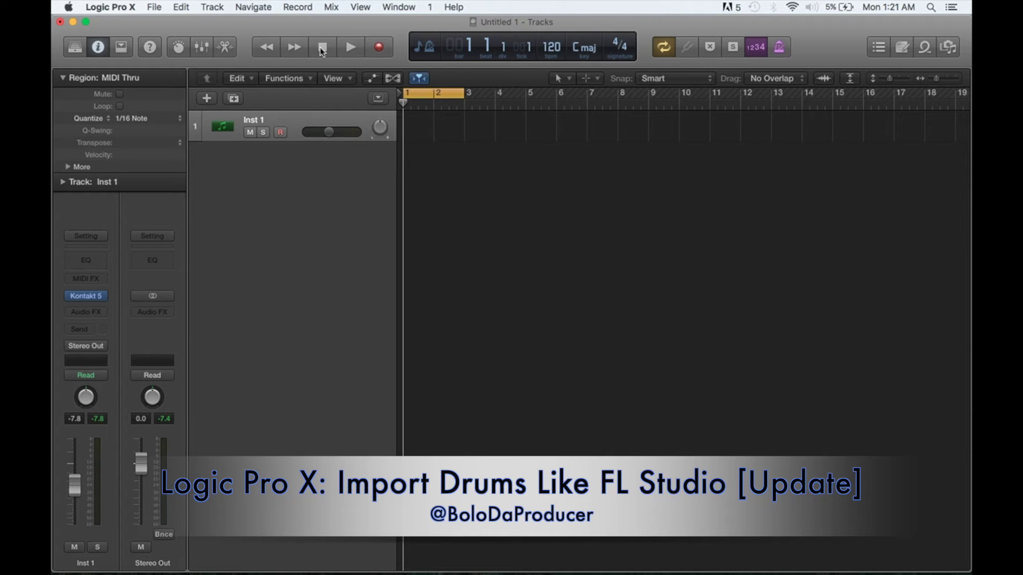
Open Kontakt on the Inst 1 track and look through the drum collection's Kicks, Percs, Snaps and Soundfonts folders.
mouse_move(105, 294)
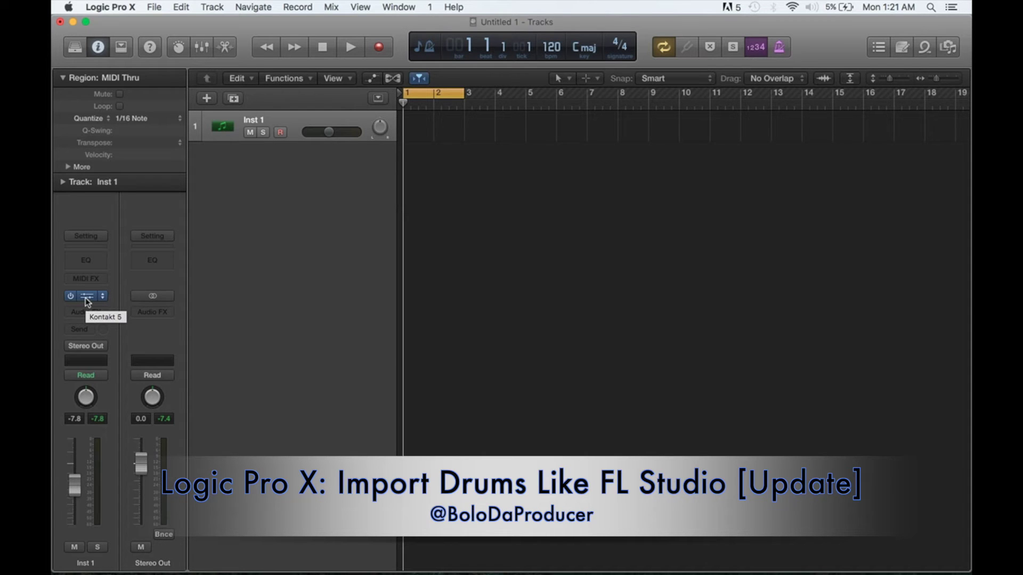
left_click(86, 297)
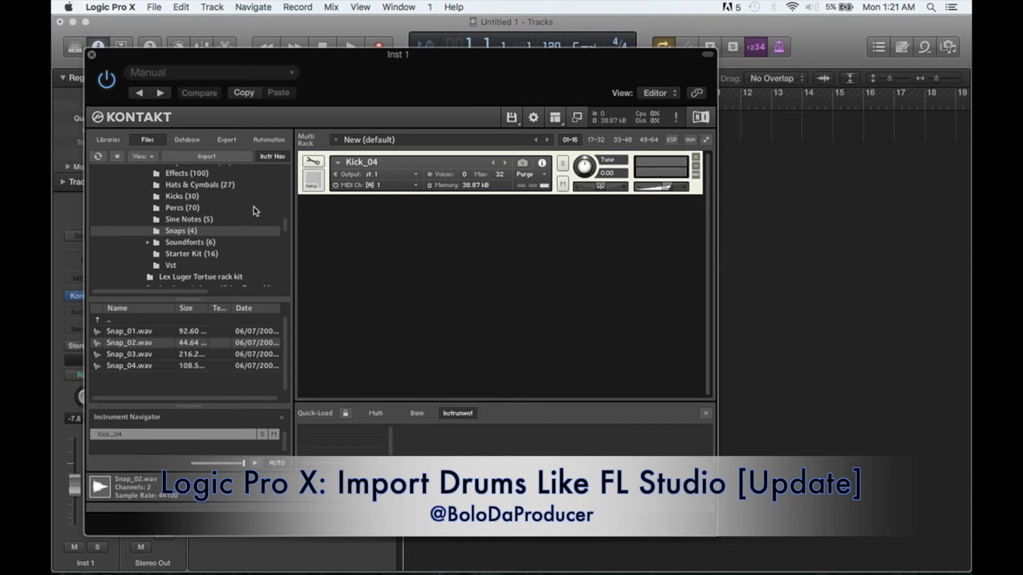
scroll(253, 210, "up", 5)
scroll(258, 219, "up", 10)
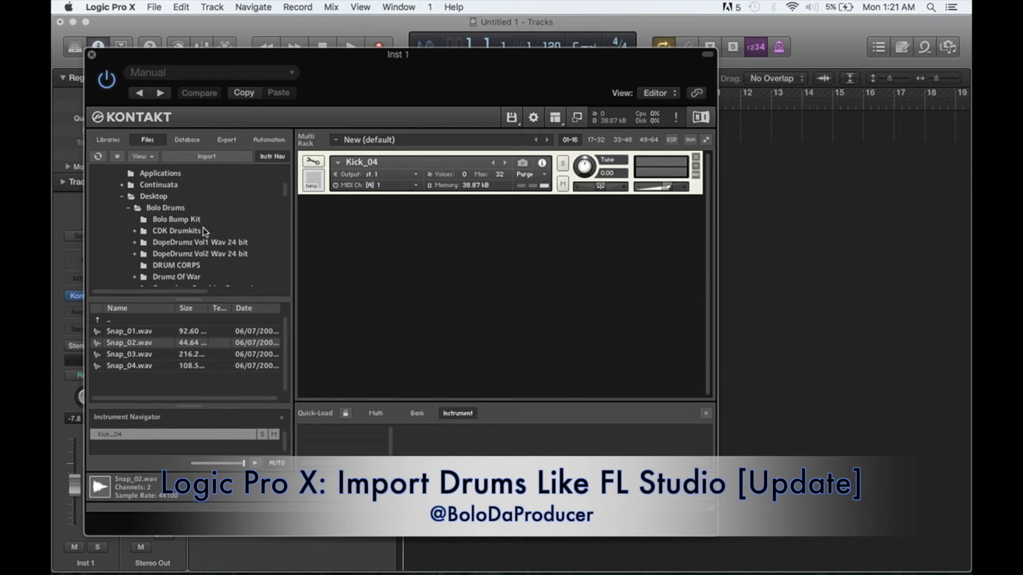
scroll(204, 231, "down", 15)
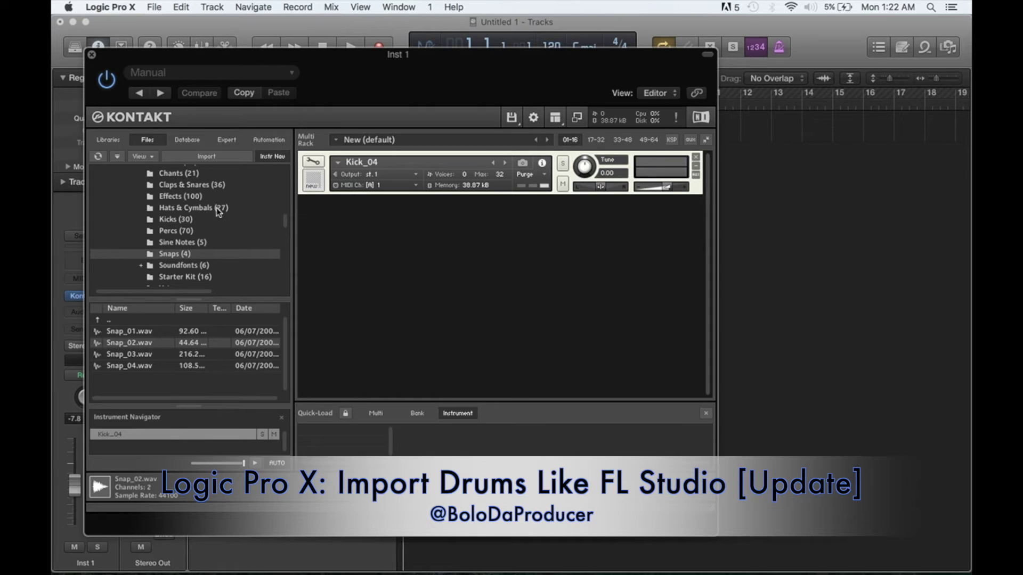
left_click(175, 219)
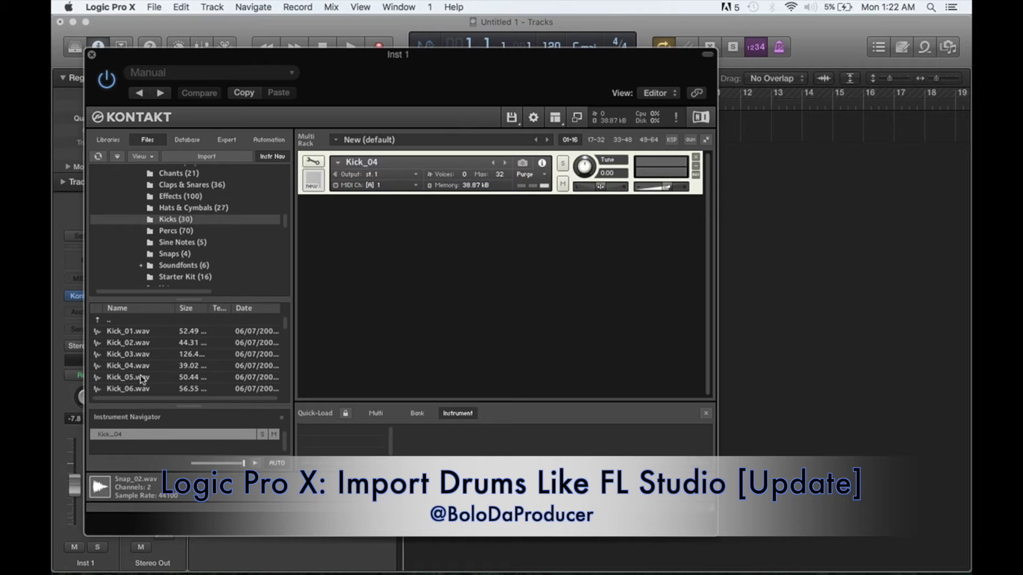
left_click(167, 232)
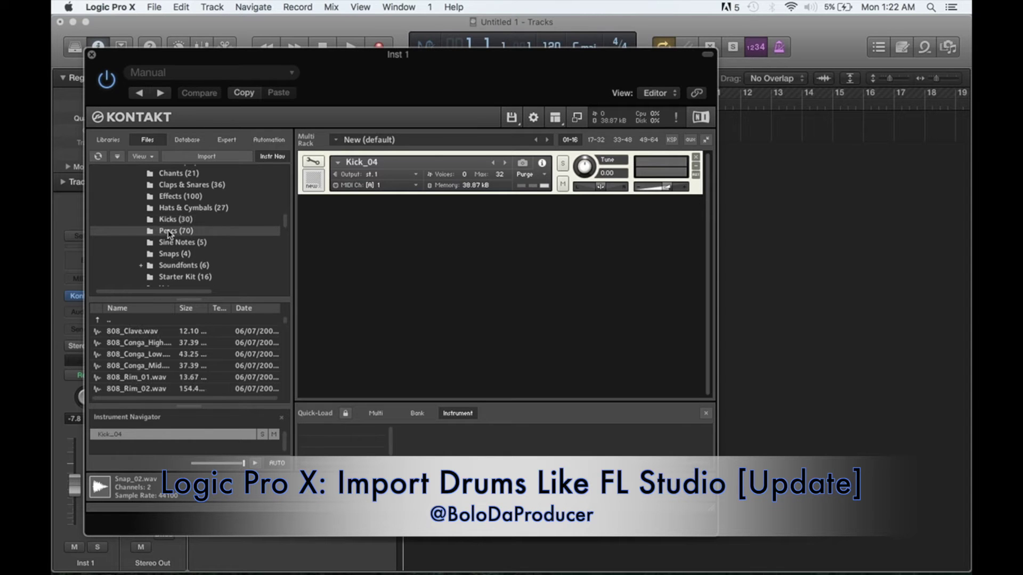
left_click(173, 254)
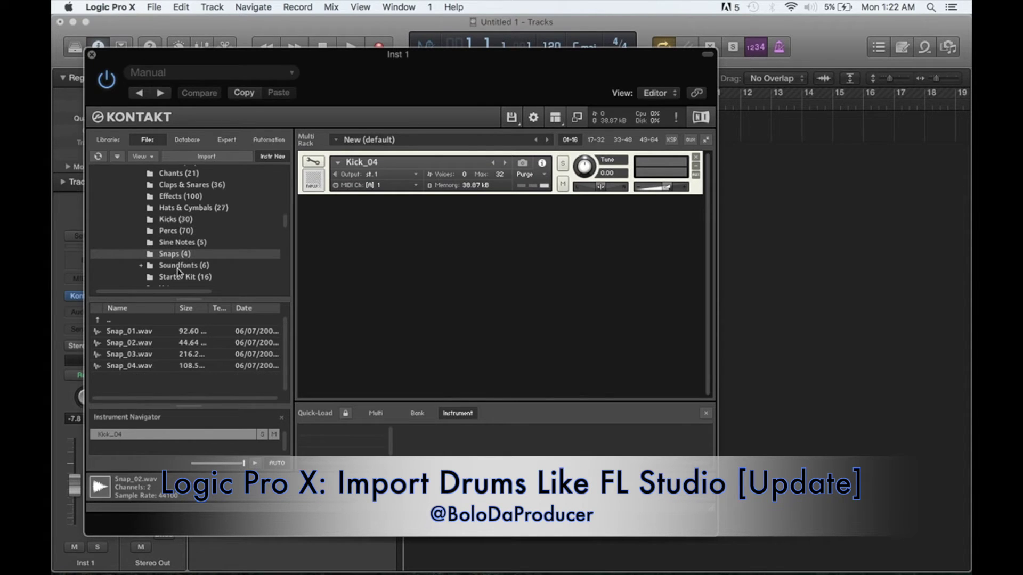
left_click(178, 272)
left_click(175, 265)
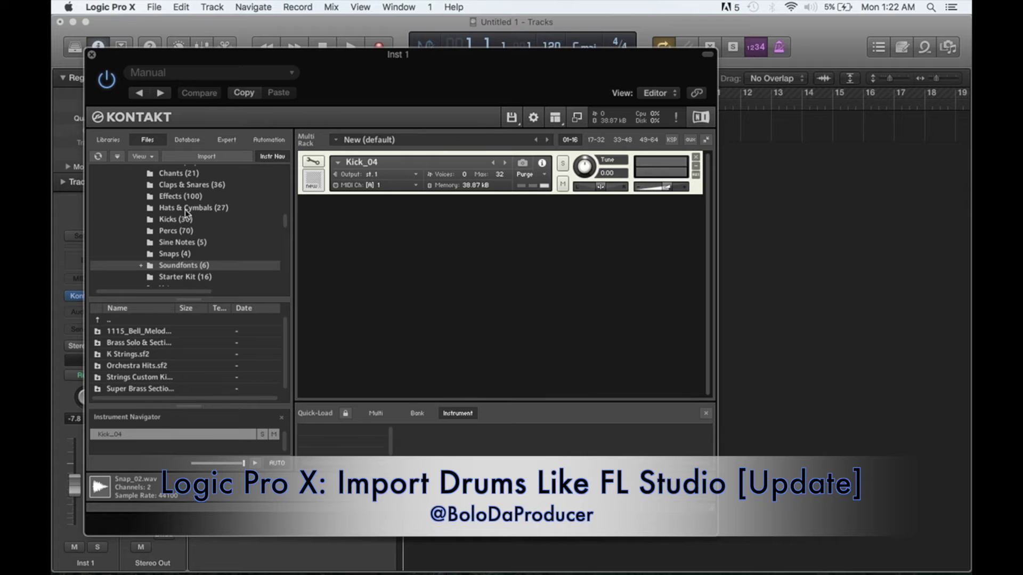
Audition the kick samples from Kick_03.wav to Kick_05.wav in the Kicks folder.
left_click(175, 220)
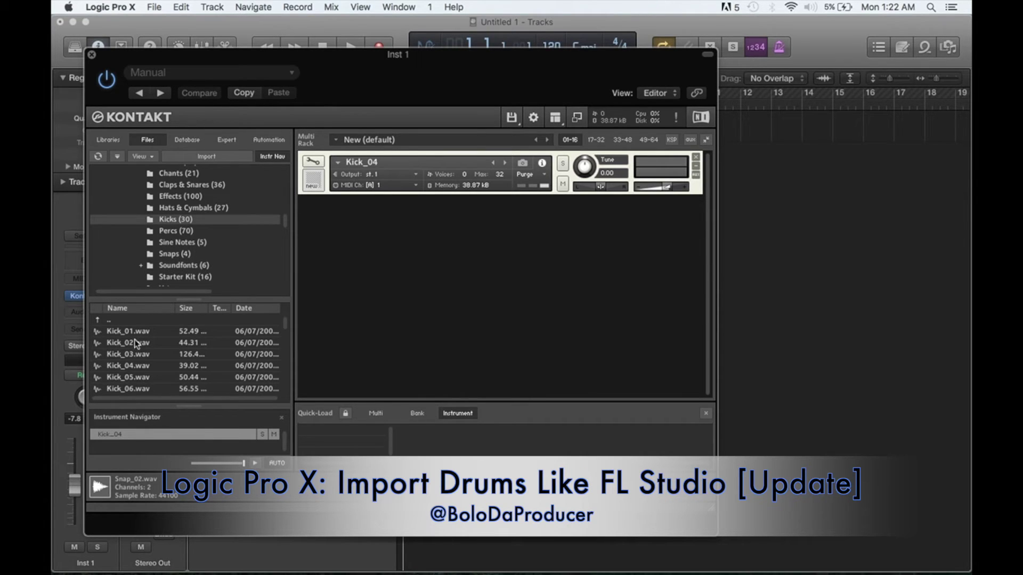
left_click(133, 366)
left_click(133, 356)
left_click(133, 367)
left_click(133, 383)
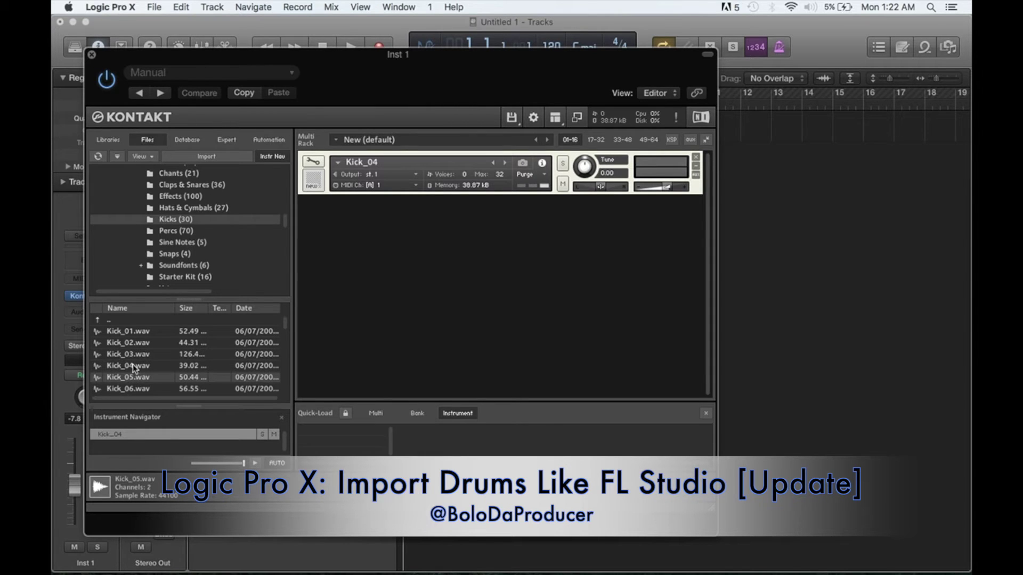
Remove the existing Kick_04 instrument from the rack, load Kick_04.wav as a fresh instrument and close Kontakt.
left_click(134, 366)
left_click_drag(133, 368, 380, 161)
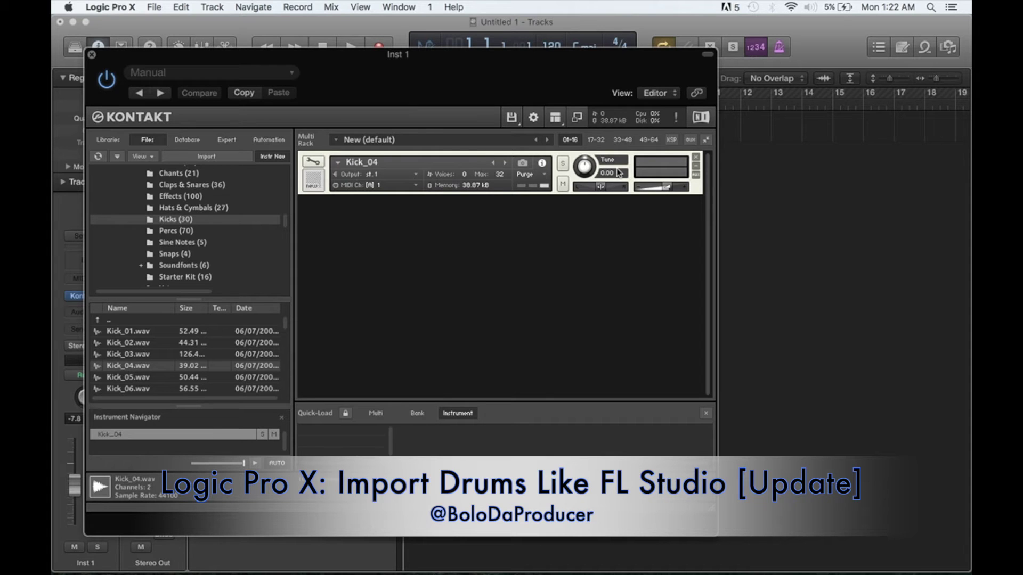
left_click(695, 159)
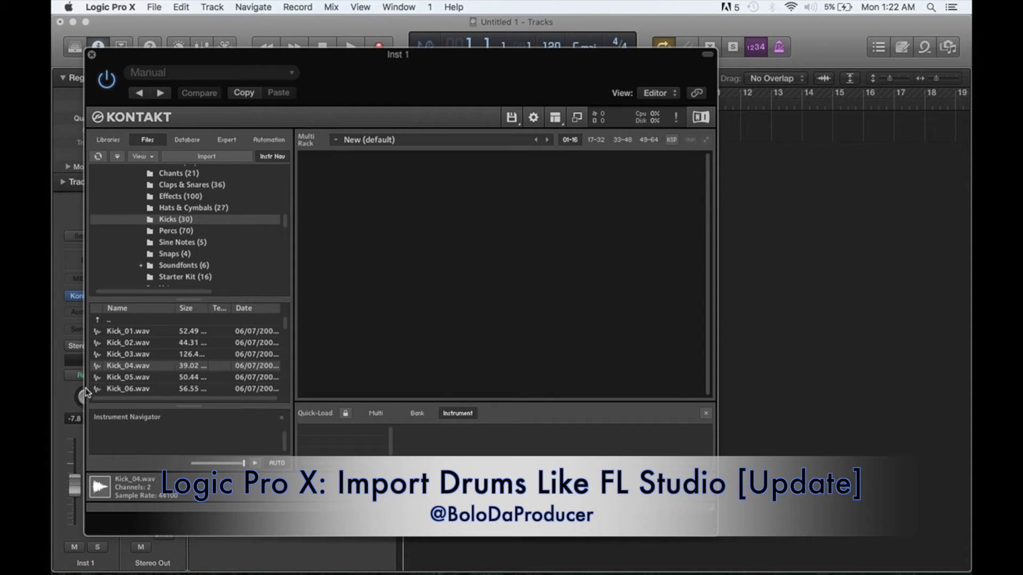
left_click_drag(118, 371, 160, 369)
left_click_drag(315, 265, 405, 172)
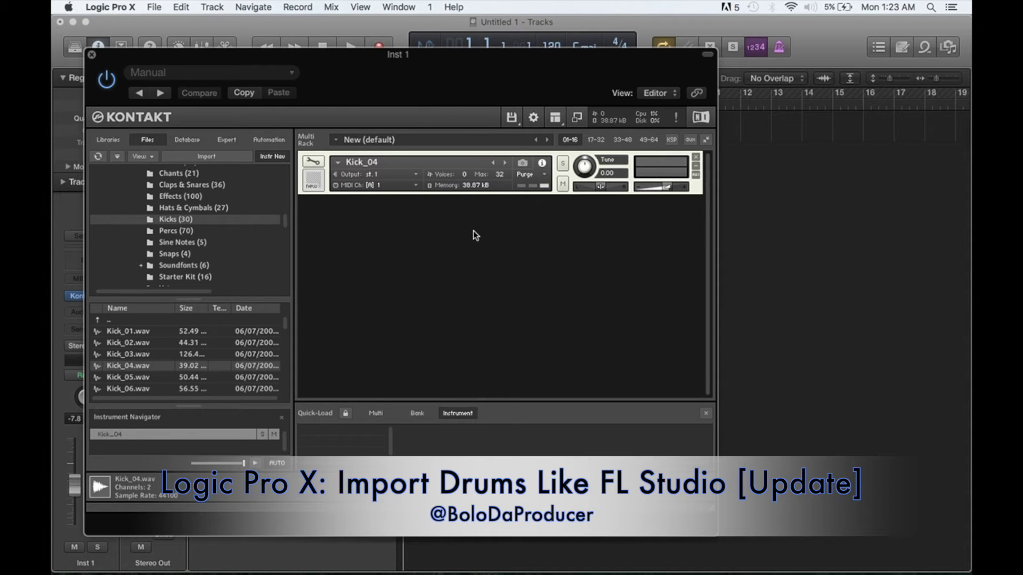
left_click(91, 55)
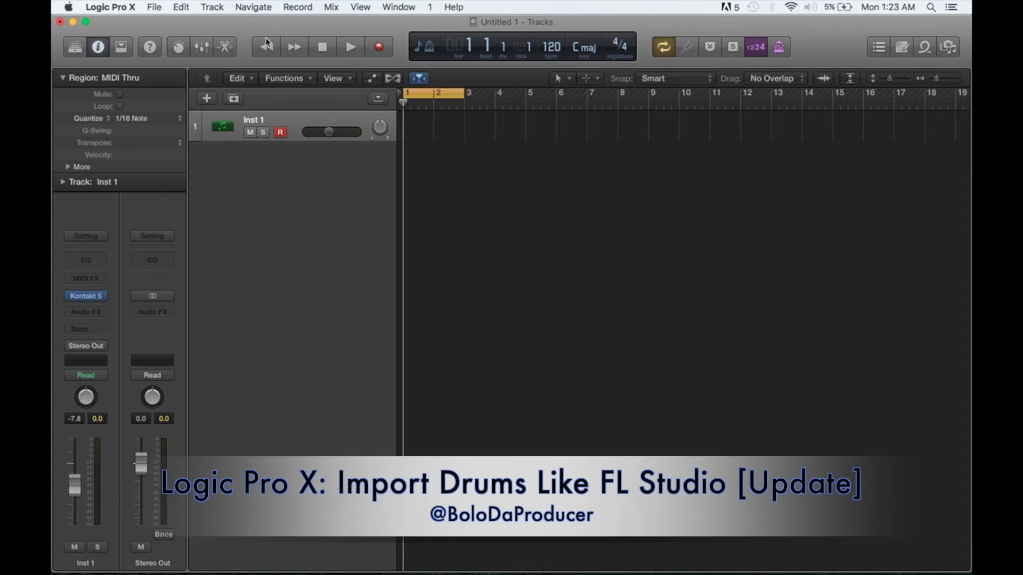
Record a kick pattern on the Inst 1 track across the two-bar cycle, play it back and stop.
left_click(319, 47)
key("r")
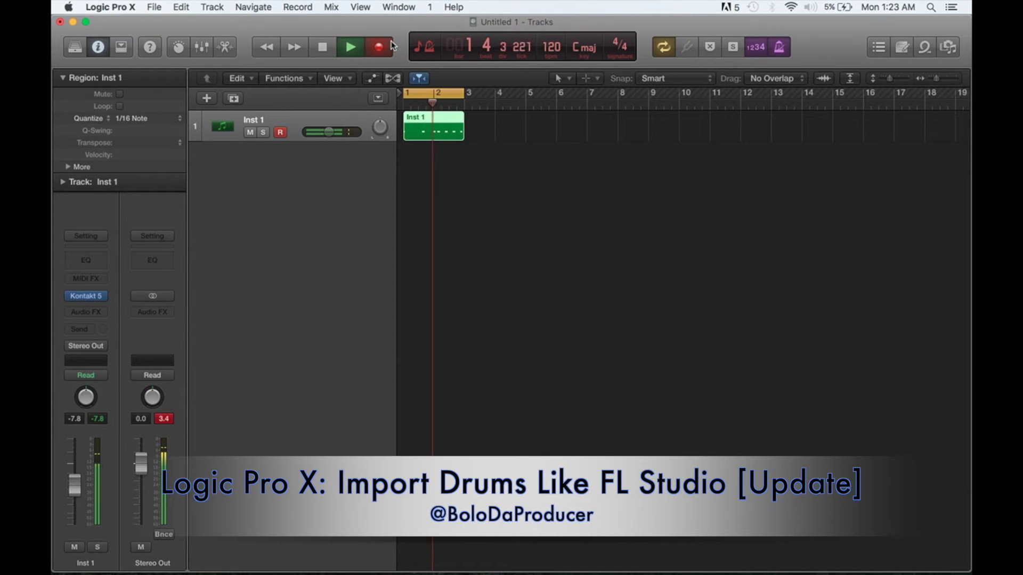
left_click(352, 49)
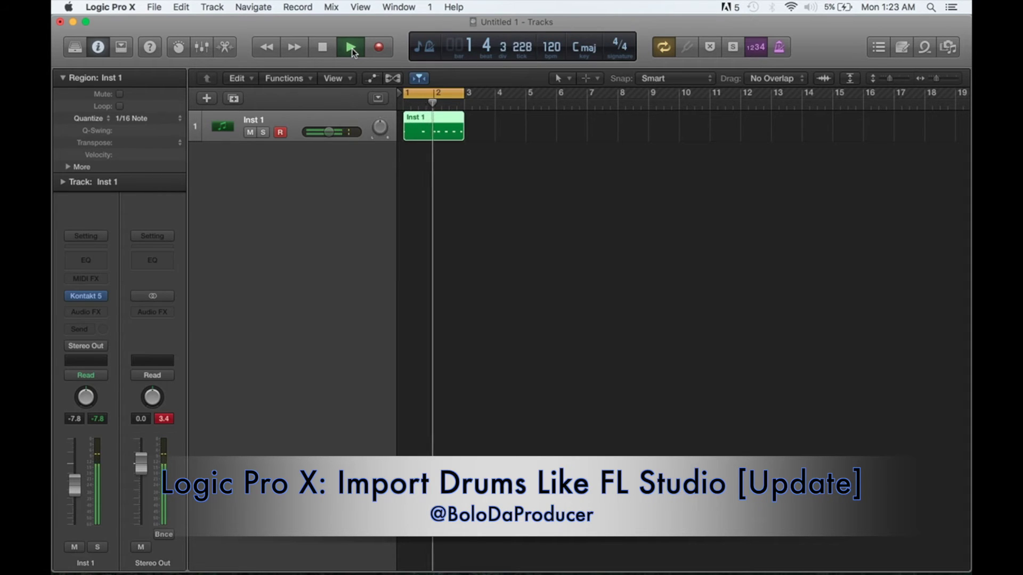
left_click(325, 49)
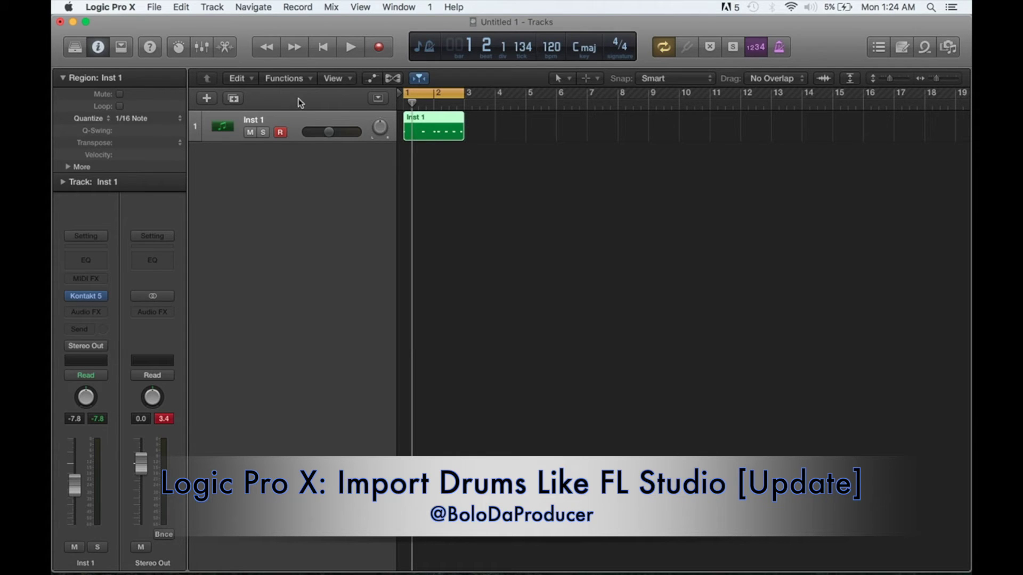
Duplicate the Inst 1 track with its Kontakt instrument and open Kontakt on the duplicate.
left_click(234, 99)
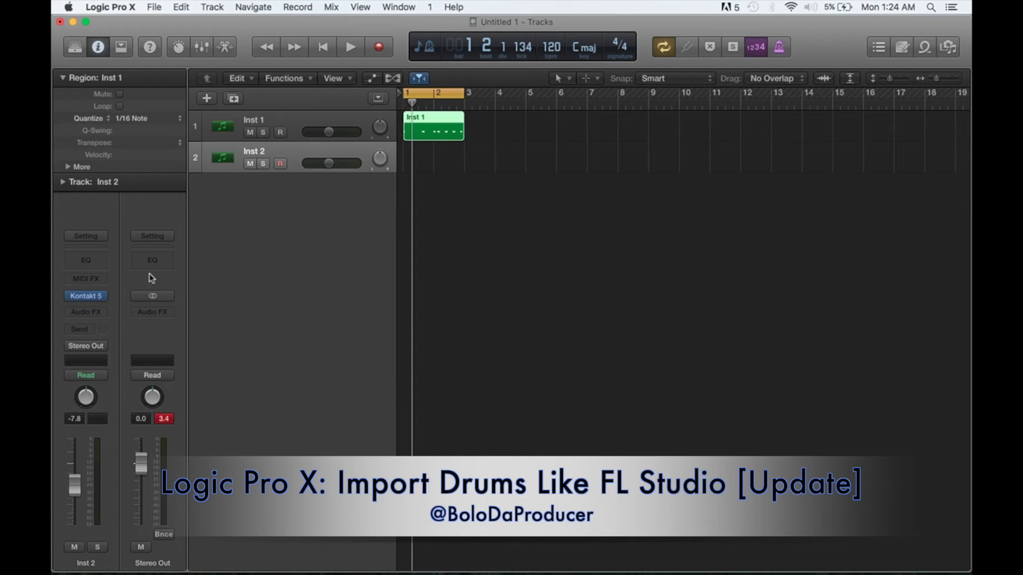
mouse_move(90, 299)
left_click(88, 297)
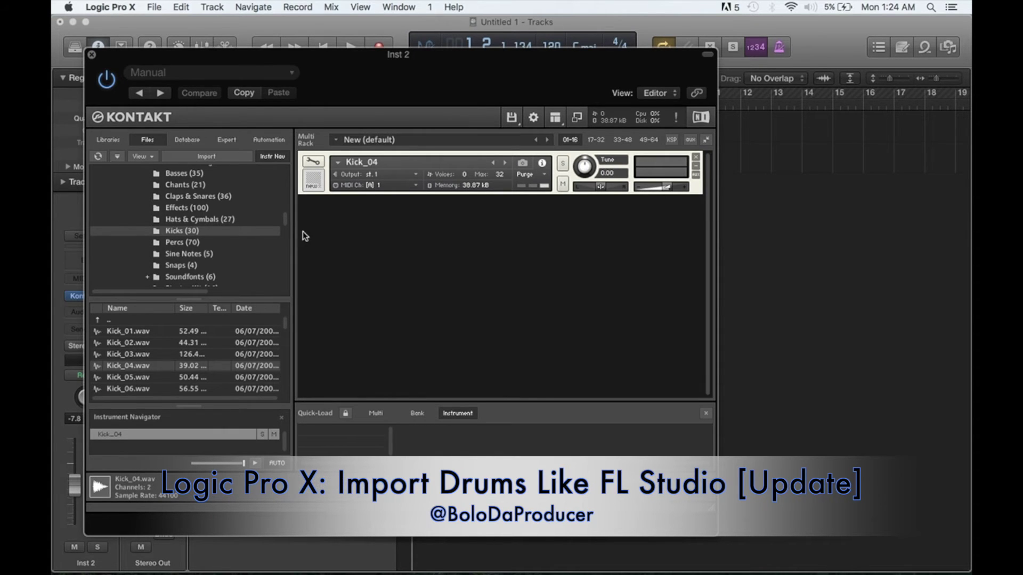
Audition Snap_01.wav and Snap_02.wav in the Snaps folder.
left_click(173, 268)
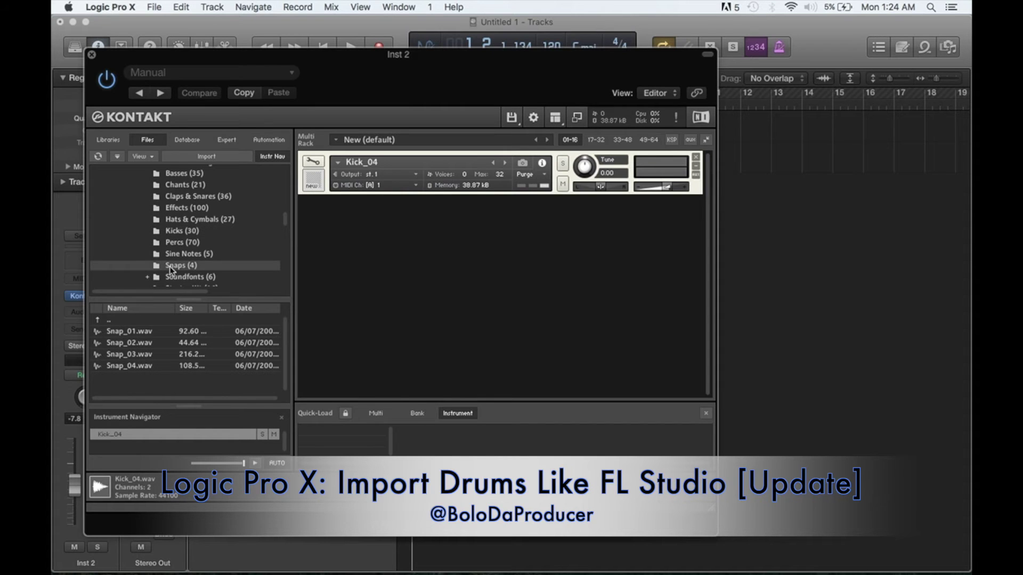
left_click(125, 335)
key("Down")
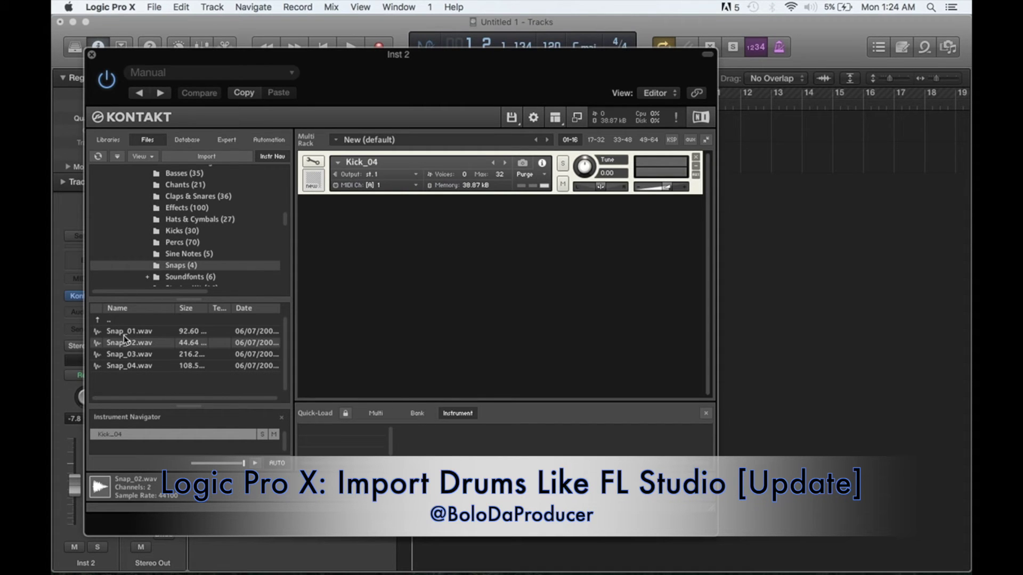
Try Snap_02.wav and Snap_03.wav in place of the Kick_04 instrument in the rack.
left_click_drag(120, 346, 393, 180)
left_click(133, 355)
left_click_drag(128, 356, 388, 167)
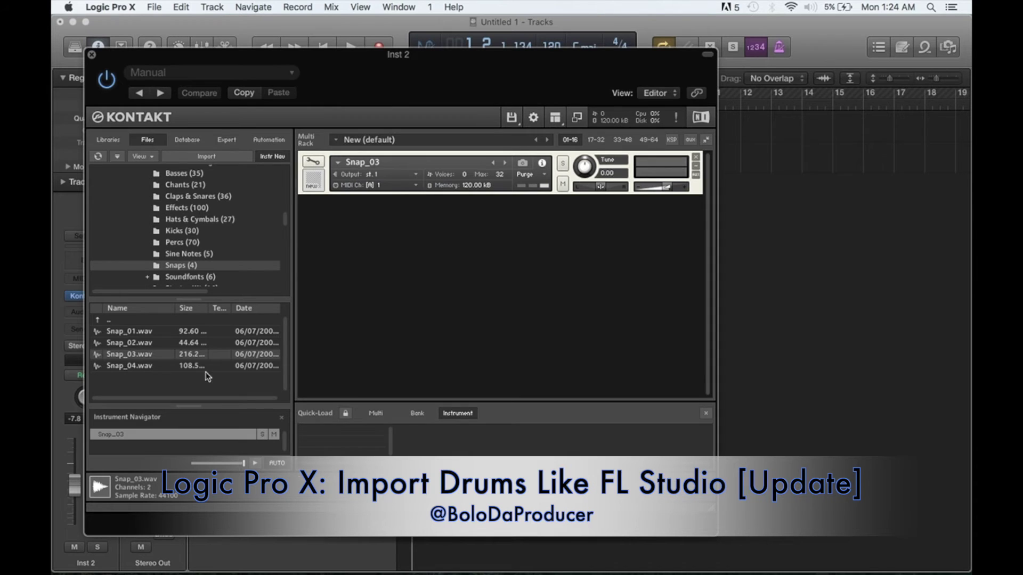
Load Snap_02.wav over the instrument in the rack and close Kontakt.
left_click(132, 346)
left_click_drag(133, 350, 393, 168)
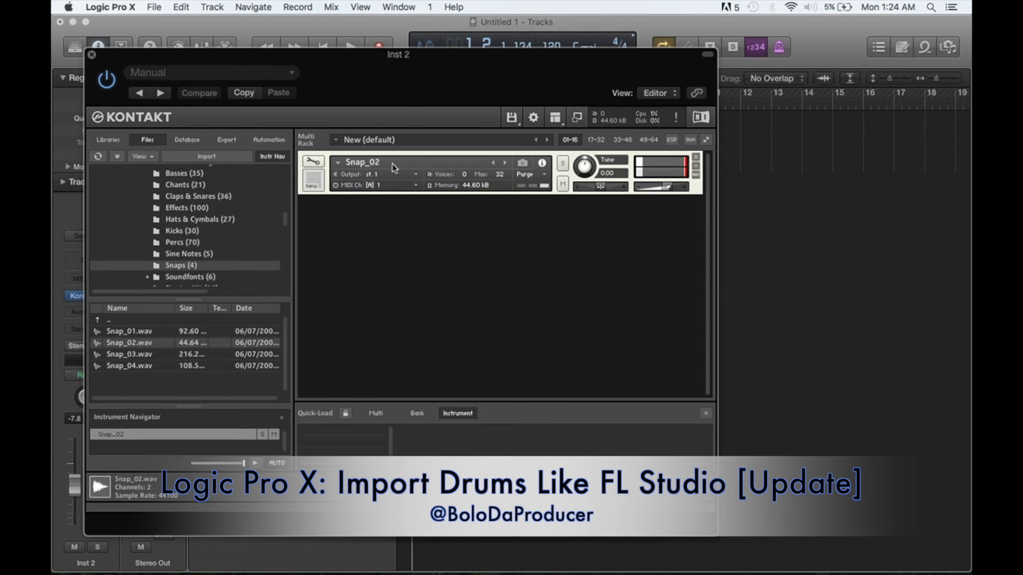
left_click(89, 54)
Record a snap pattern on the Inst 2 track from bar 1, reset the Stereo Out peak readout and stop playback.
left_click(323, 49)
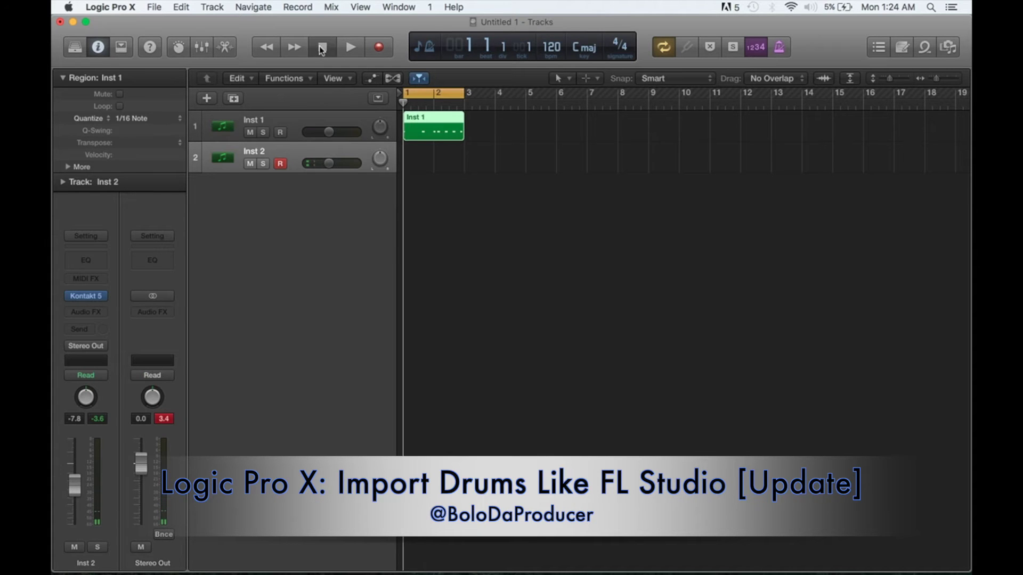
key("r")
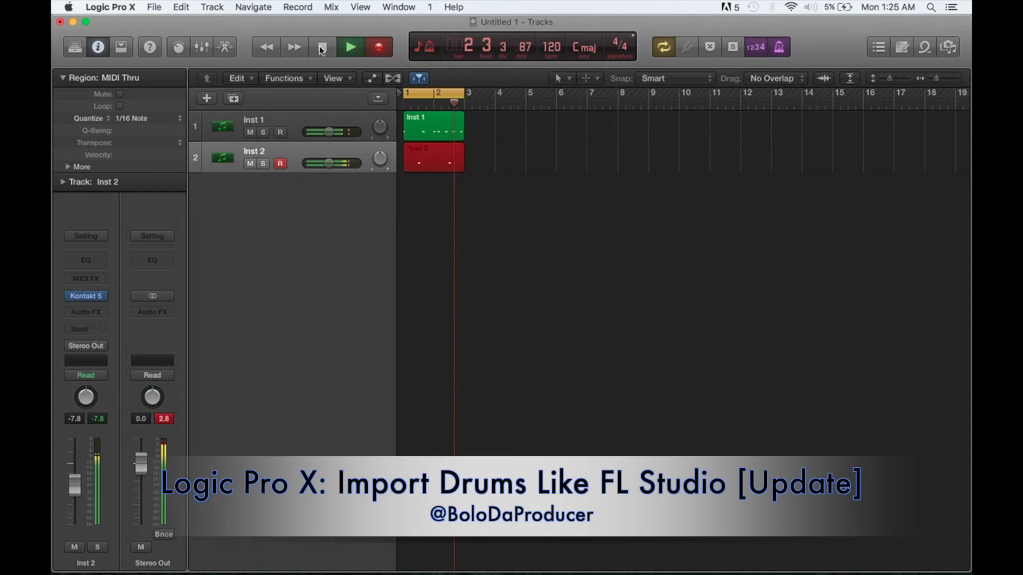
left_click(352, 48)
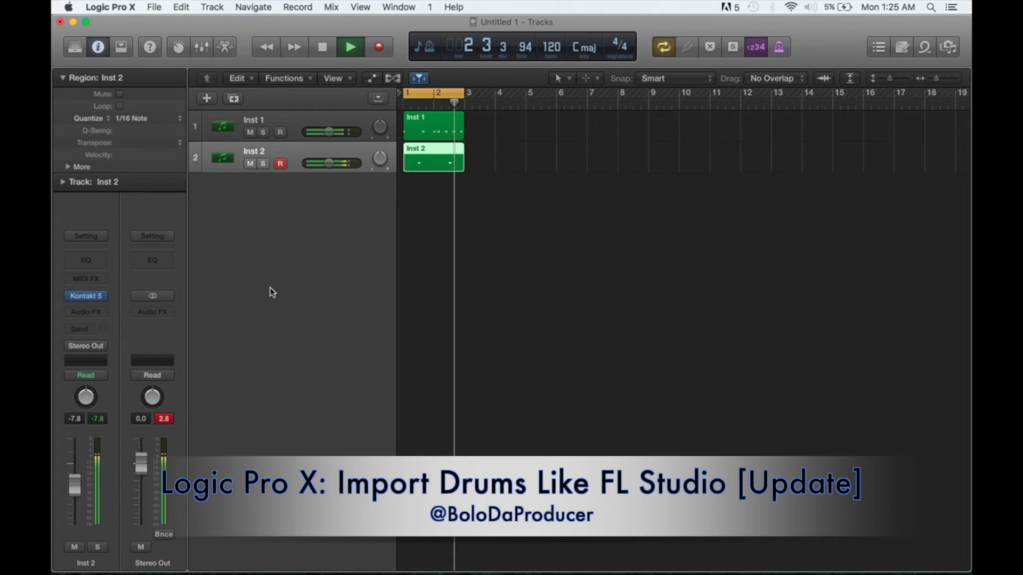
left_click(166, 418)
key("space")
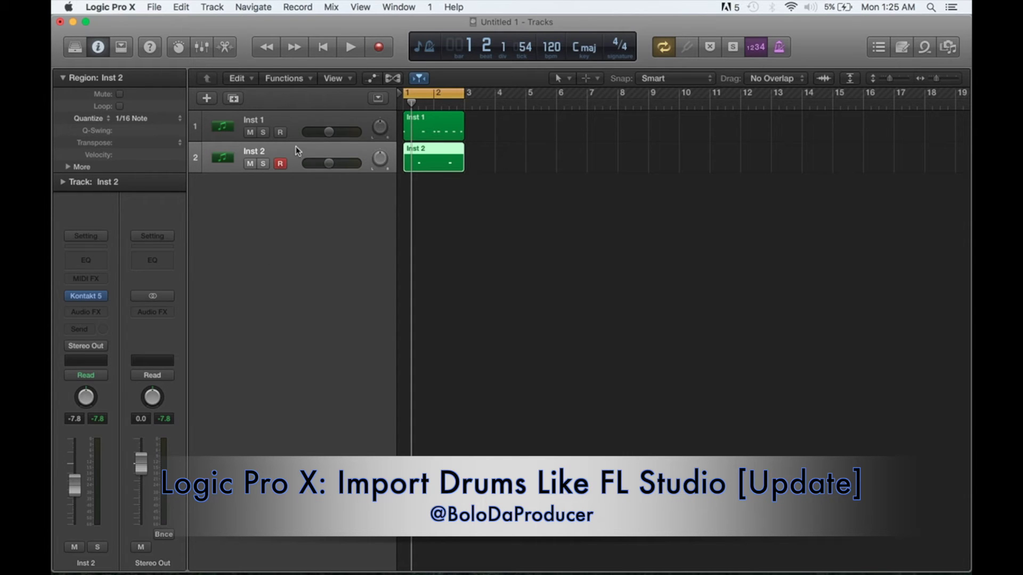
Create one software instrument track with an empty channel strip and load the stereo EXS24 sampler on it.
left_click(207, 99)
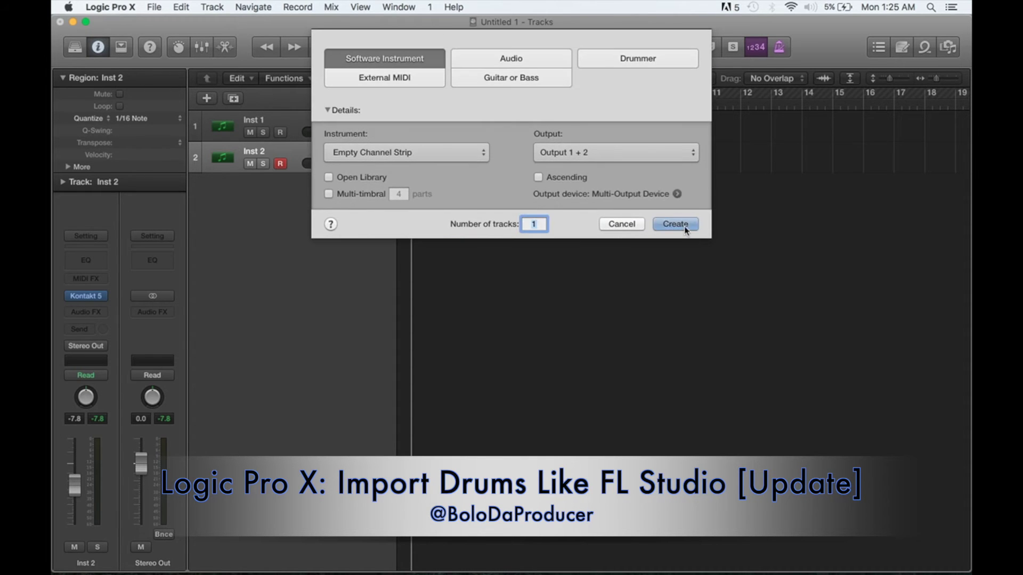
left_click(686, 229)
left_click(96, 296)
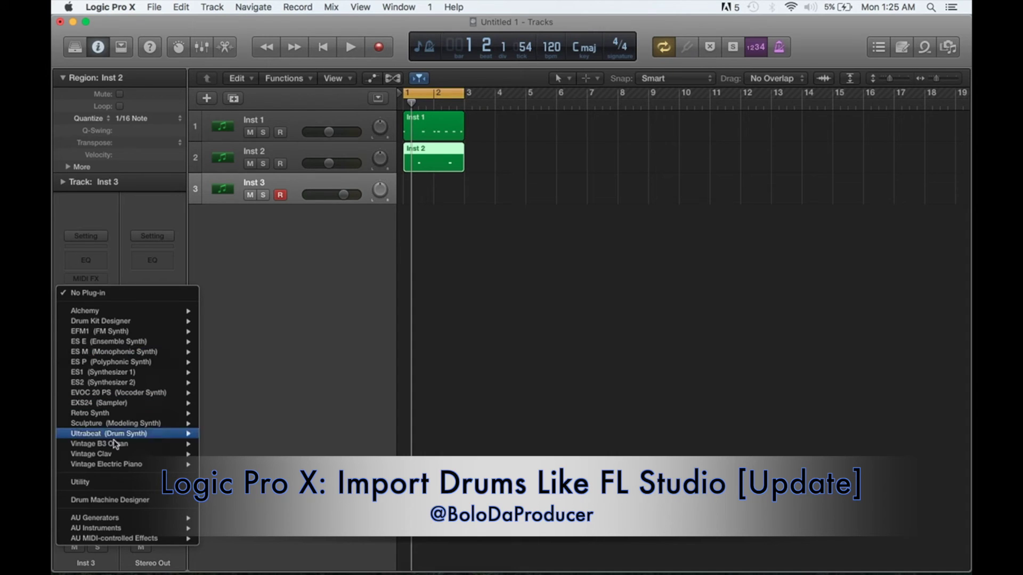
mouse_move(136, 527)
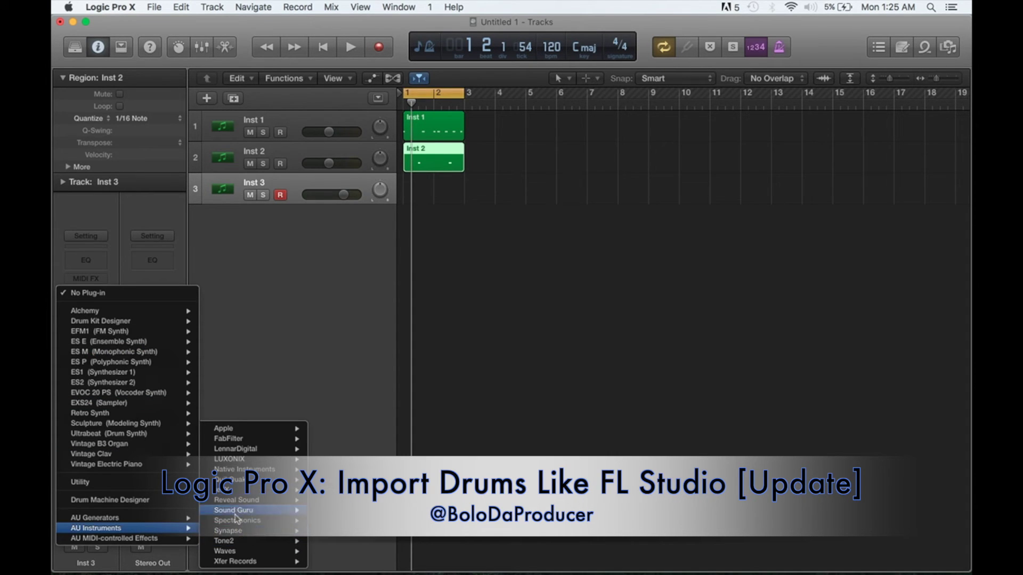
mouse_move(143, 407)
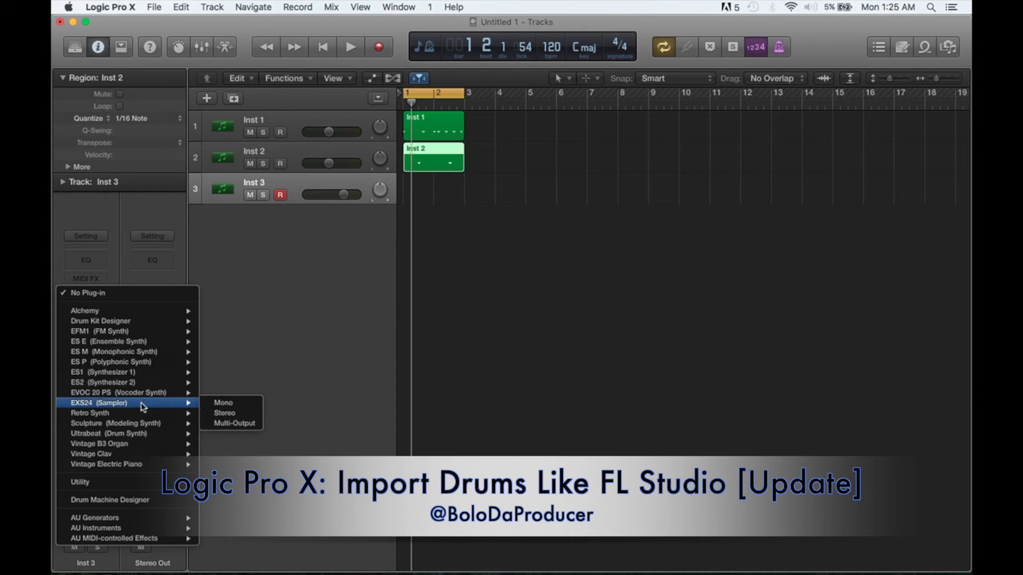
left_click(221, 413)
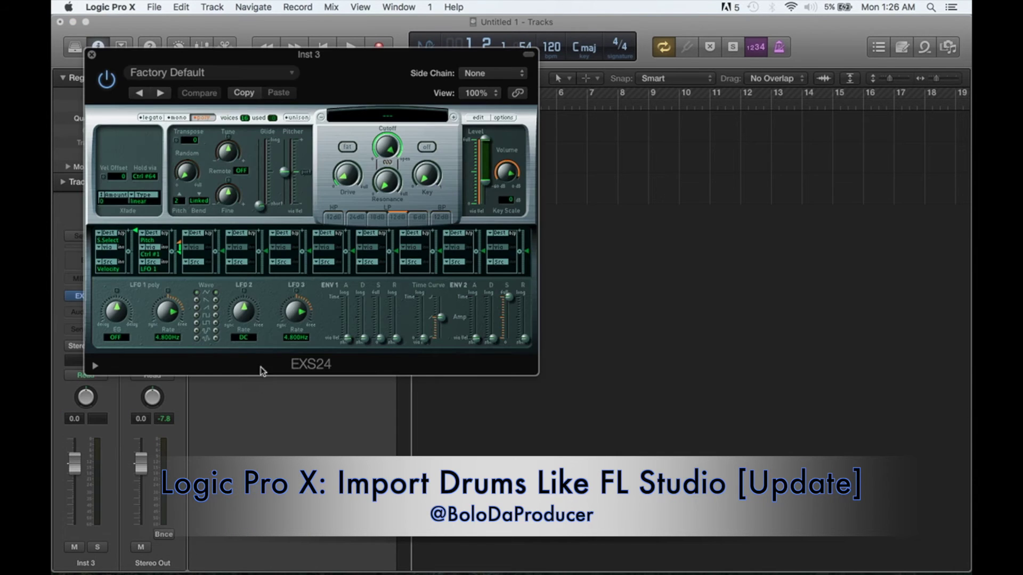
Load the factory Classical Piano instrument from the Acoustic Pianos category into EXS24.
left_click(380, 118)
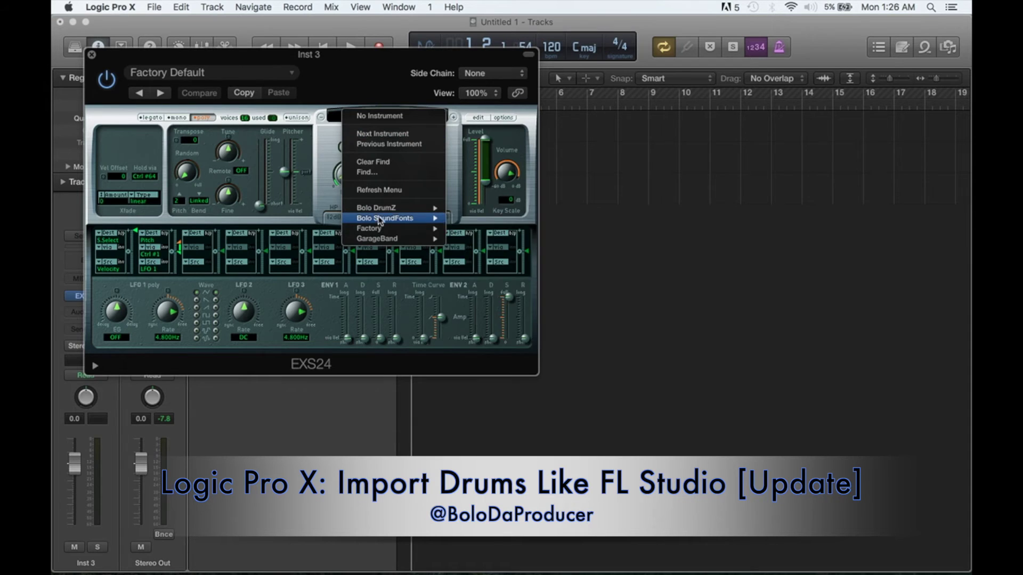
mouse_move(380, 209)
mouse_move(457, 210)
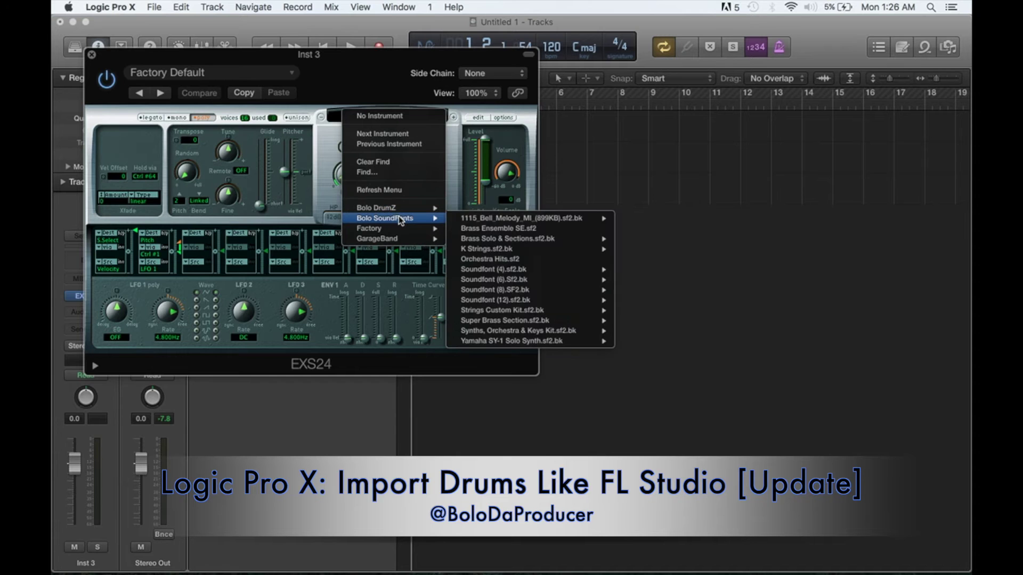
mouse_move(478, 229)
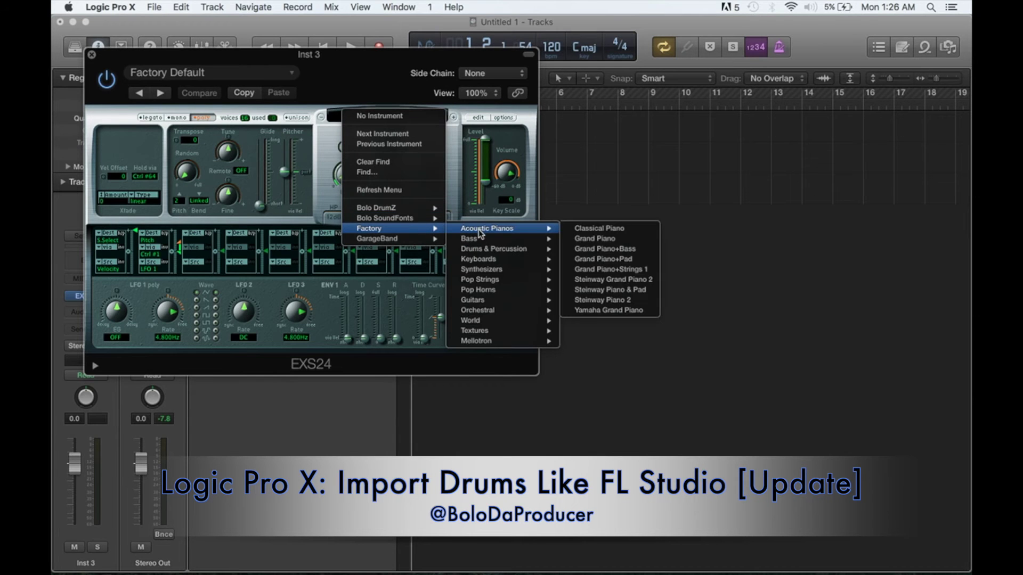
left_click(582, 228)
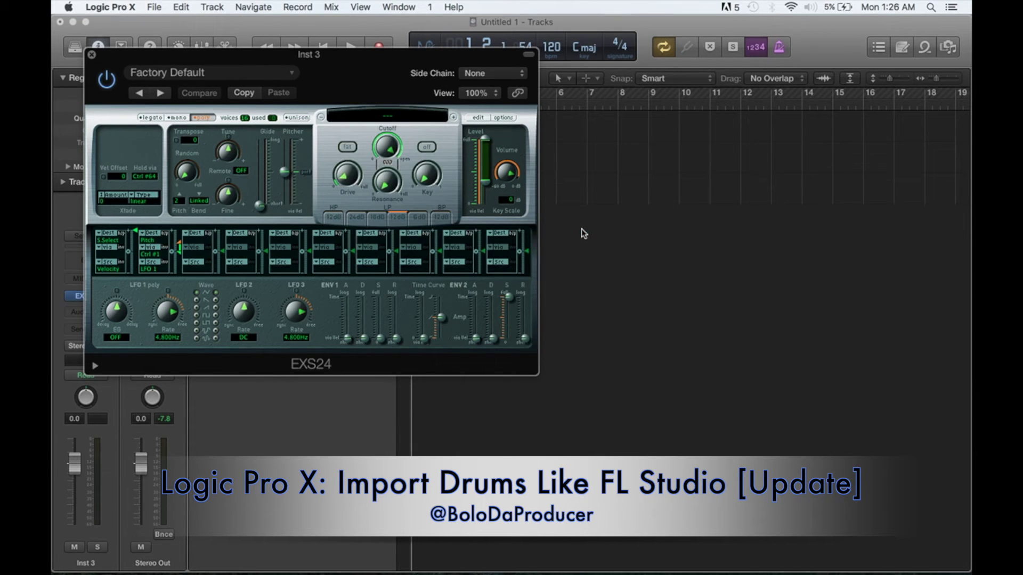
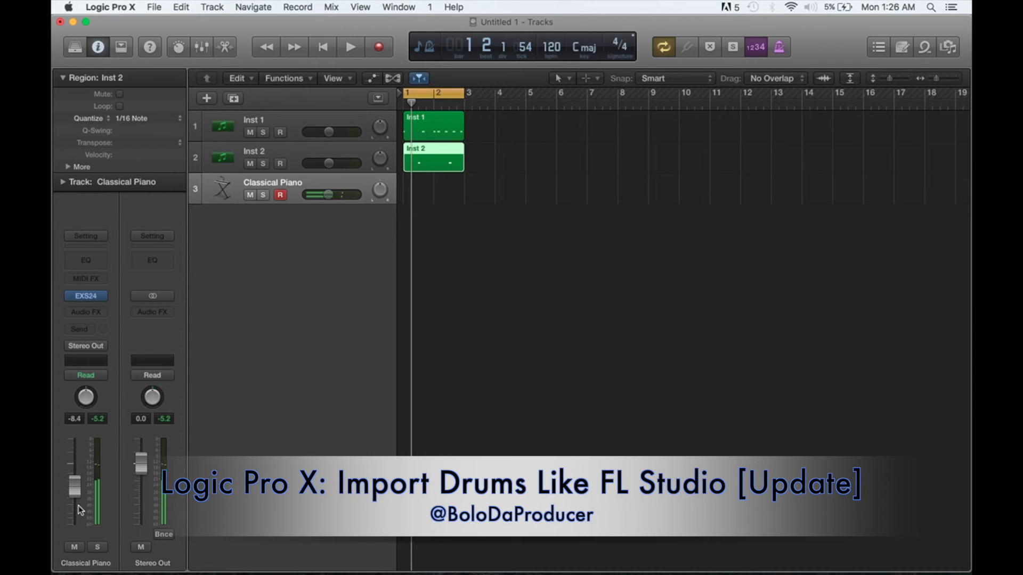
Record a two-bar part on the Classical Piano track and play it back with the drum tracks.
key("r")
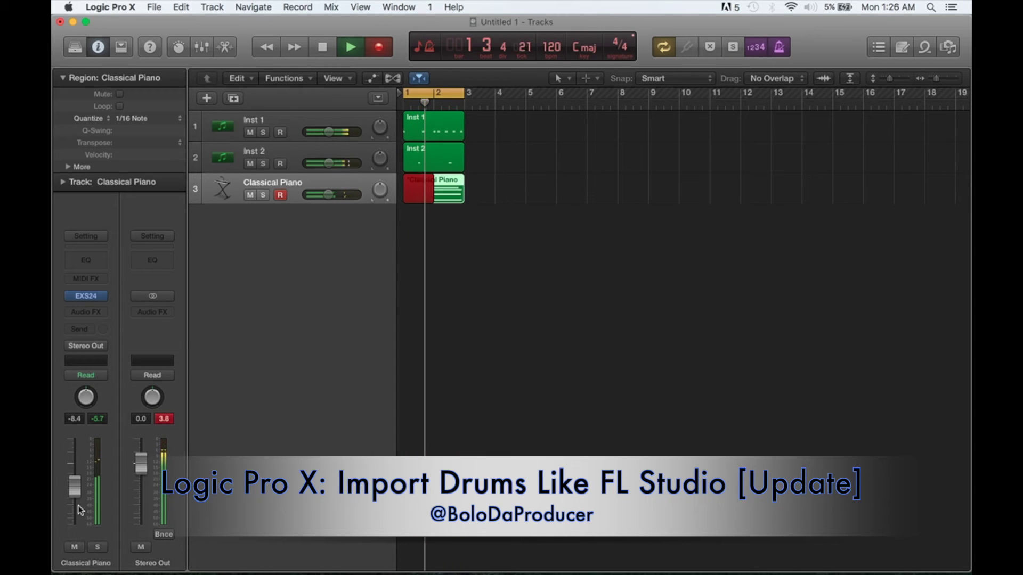
key("space")
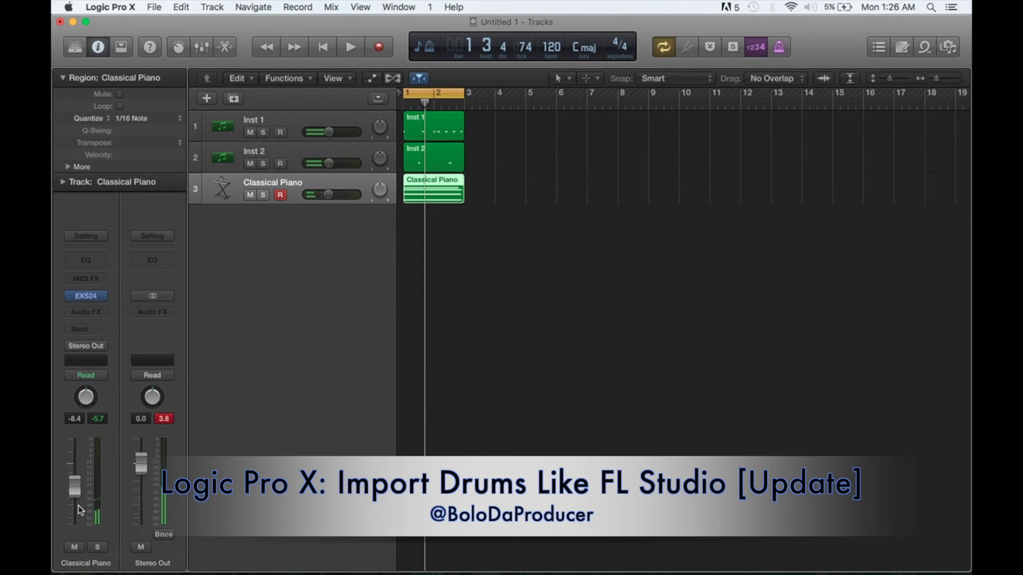
key("space")
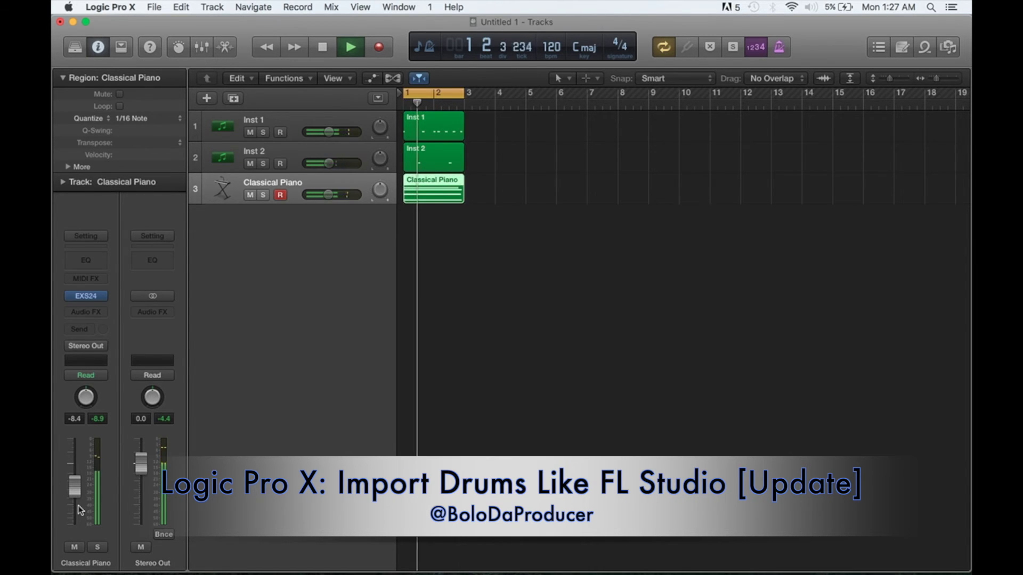
key("space")
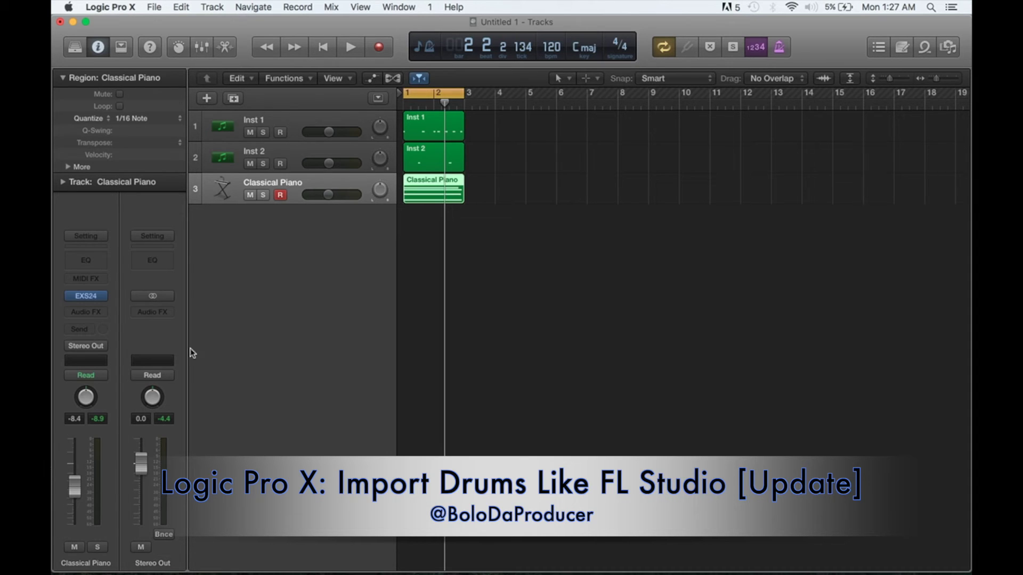
Duplicate the Inst 2 track with its Kontakt setup and open Kontakt on the new track.
left_click(289, 147)
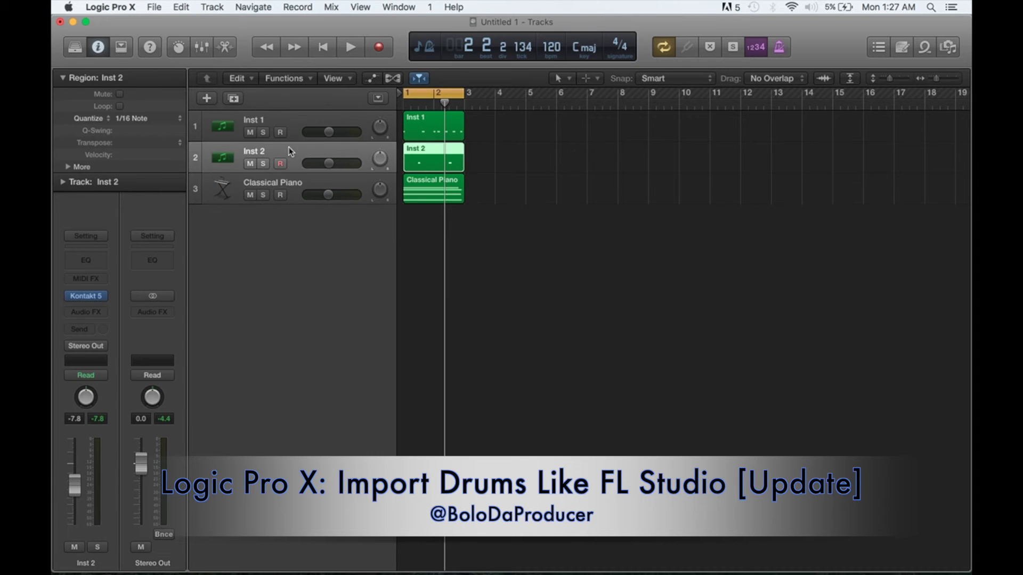
left_click(233, 99)
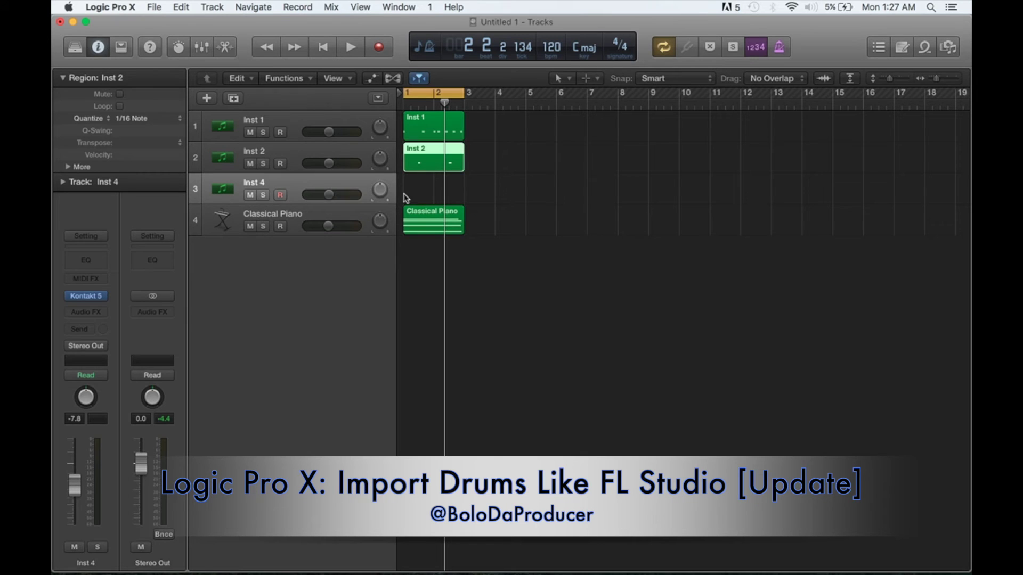
mouse_move(76, 304)
left_click(85, 298)
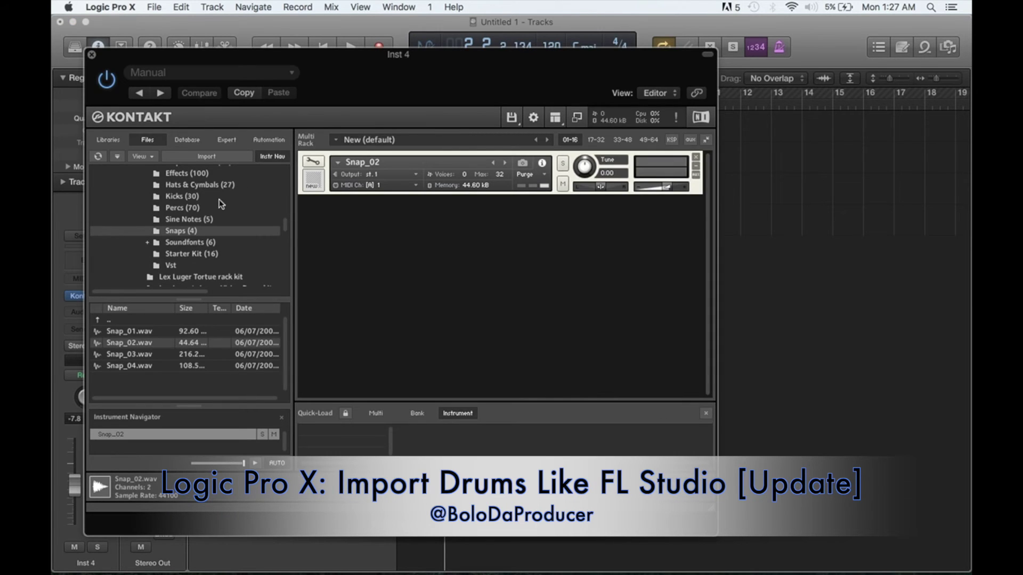
Load Bass_Drop_04.wav from the Lex Luger kit's Basses folder over the Snap_02 instrument in the rack.
scroll(239, 204, "up", 3)
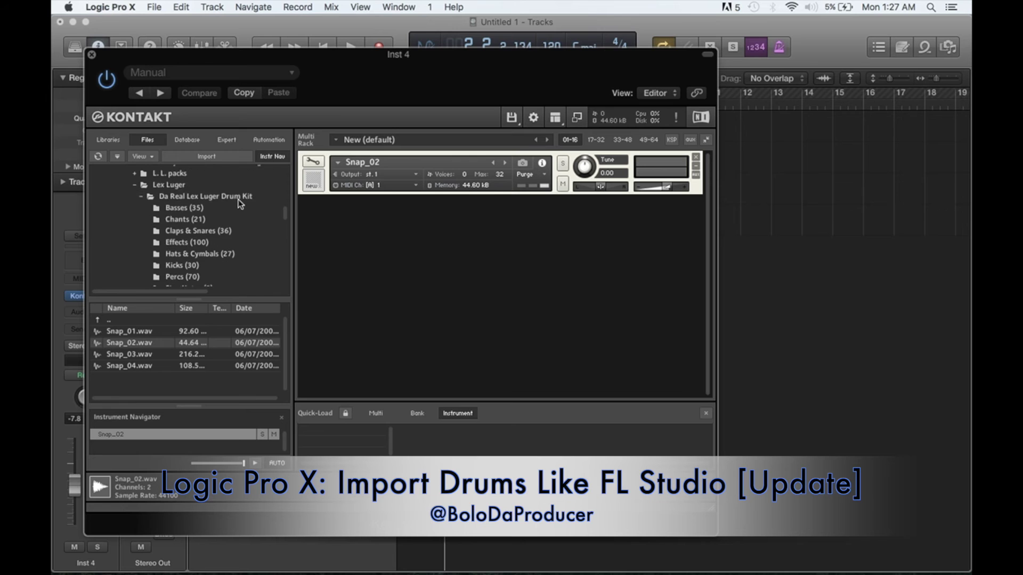
left_click(175, 209)
left_click(160, 388)
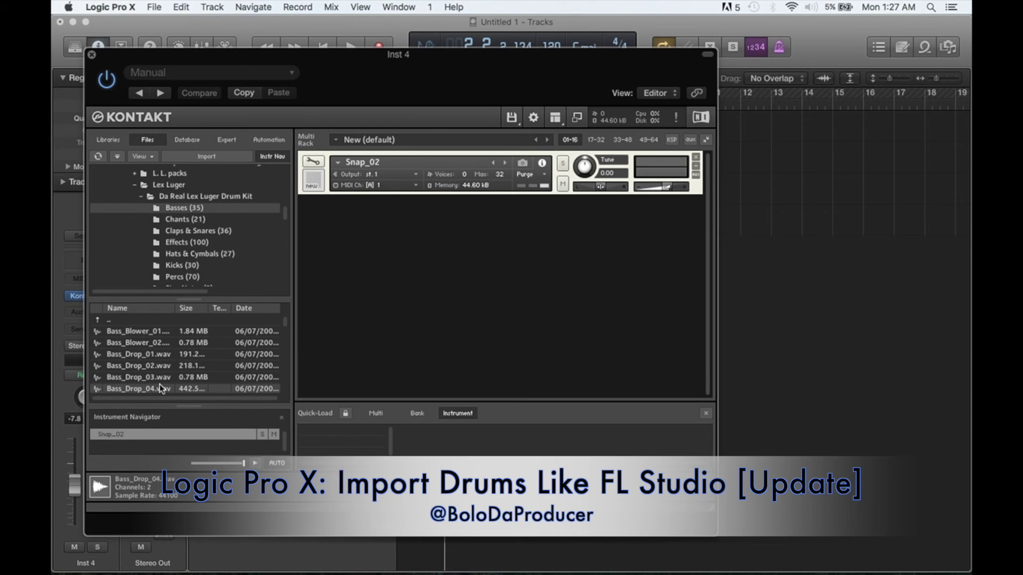
left_click_drag(152, 385, 396, 168)
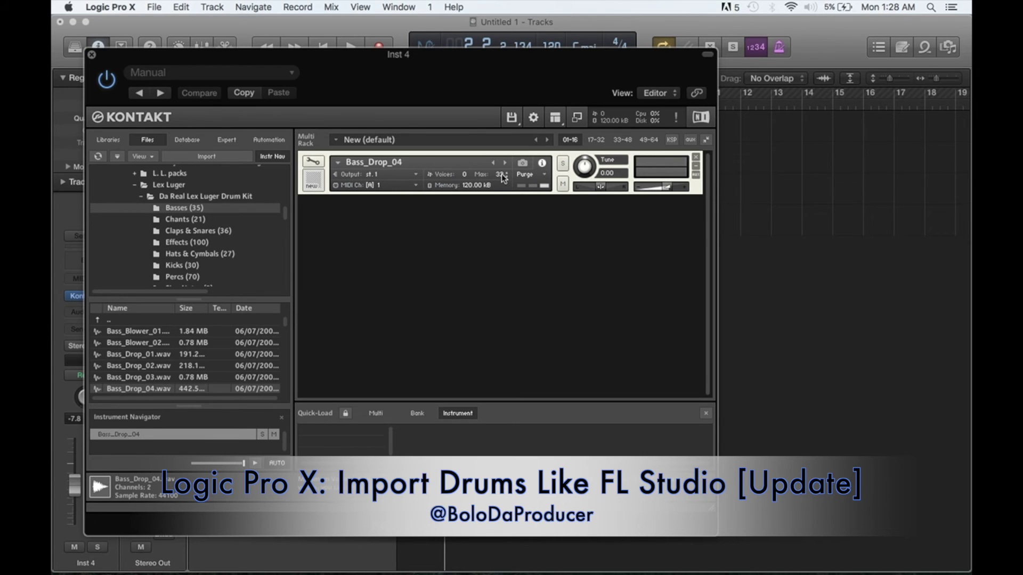
Set the maximum number of voices of the Bass_Drop_04 instrument to 1.
left_click_drag(502, 178, 513, 362)
left_click_drag(506, 450, 507, 457)
left_click_drag(502, 178, 503, 282)
Open the Bass_Drop_04 instrument for editing and raise the release of its volume envelope.
left_click(313, 162)
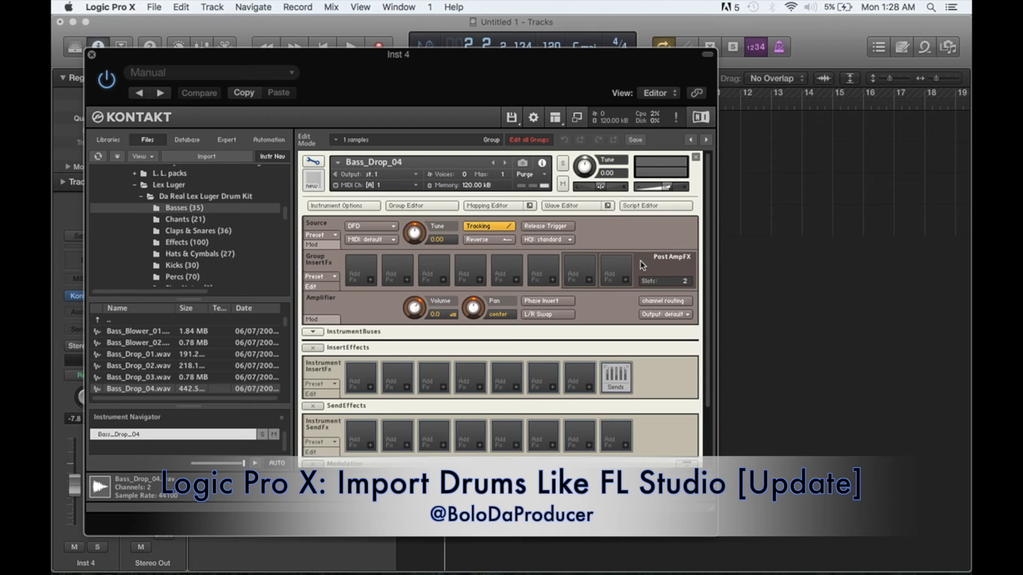
scroll(642, 265, "down", 4)
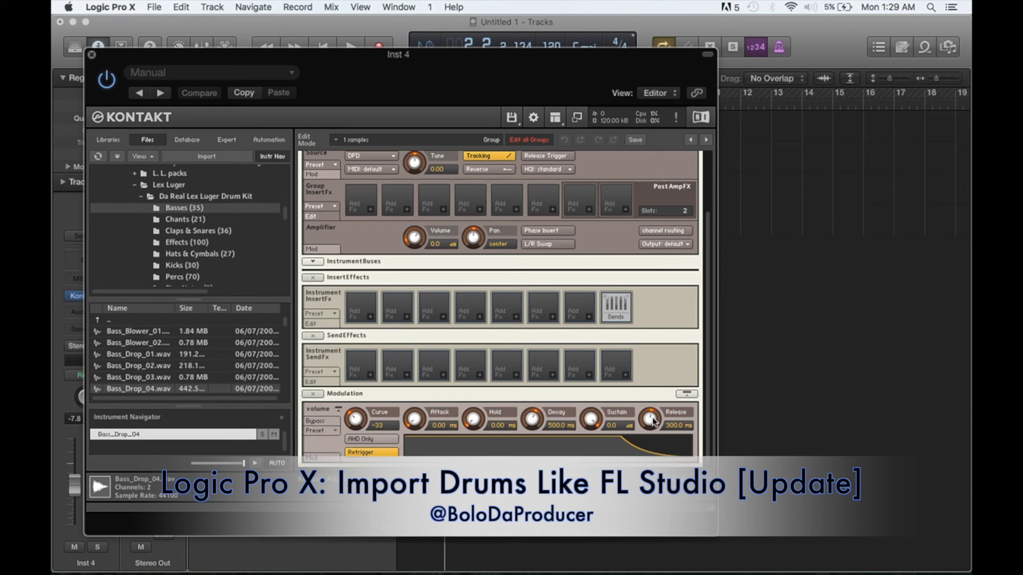
left_click_drag(654, 421, 645, 381)
scroll(674, 273, "up", 3)
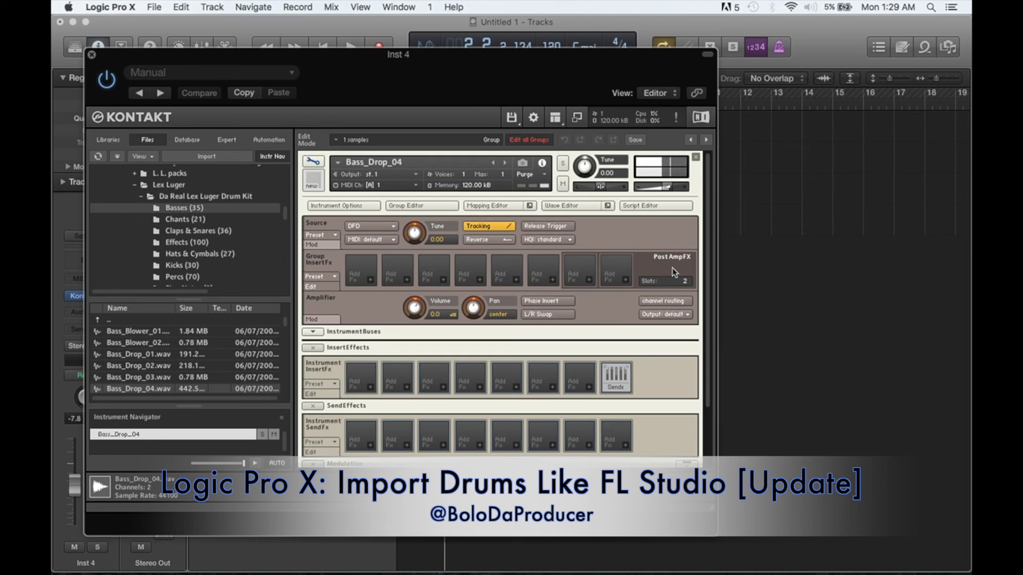
Tune the Bass_Drop_04 instrument to 4.00 while playing the loop for reference, and close Kontakt.
key("space")
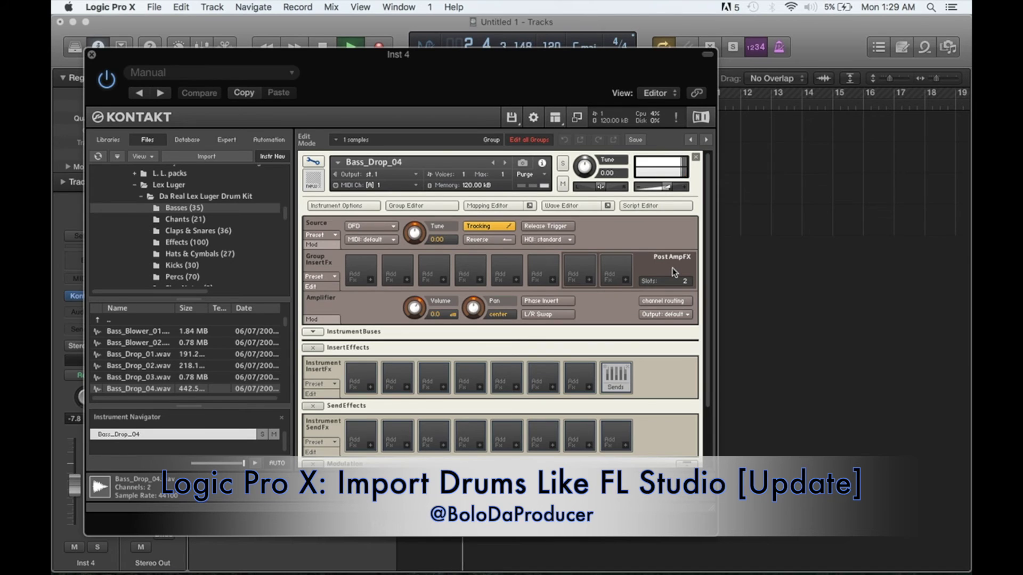
key("space")
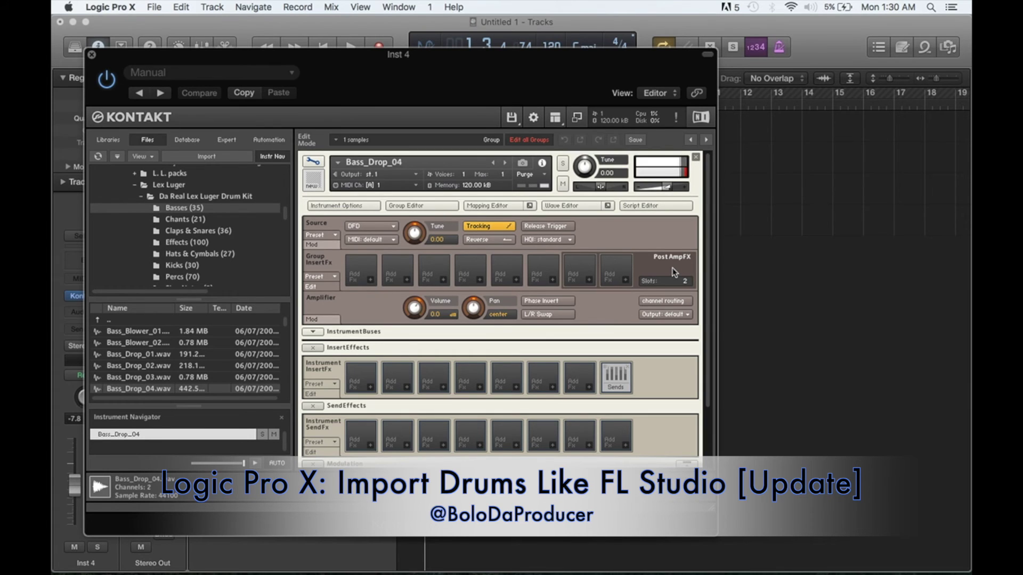
key("space")
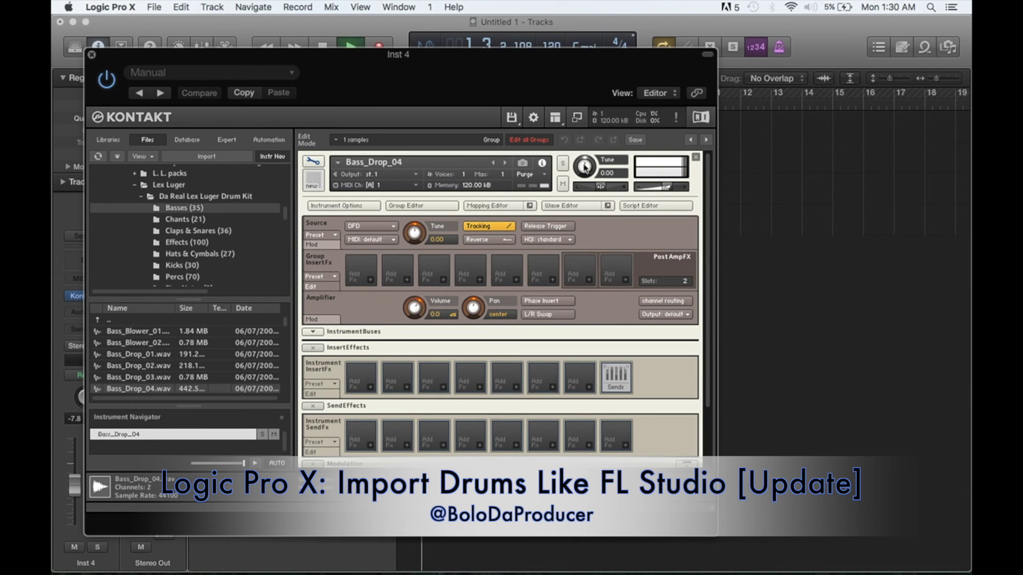
left_click_drag(583, 160, 585, 157)
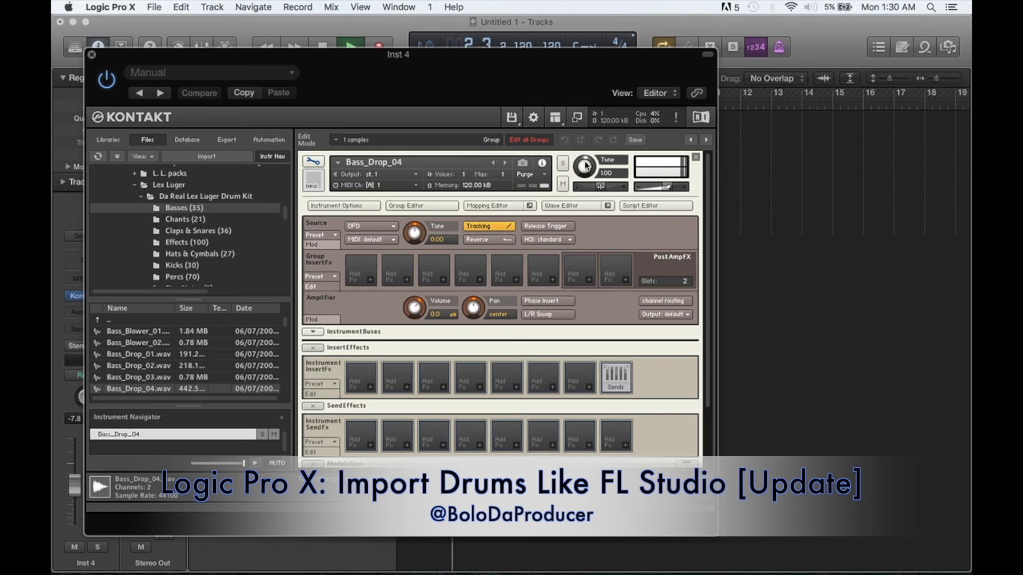
scroll(585, 158, "up", 2)
key("space")
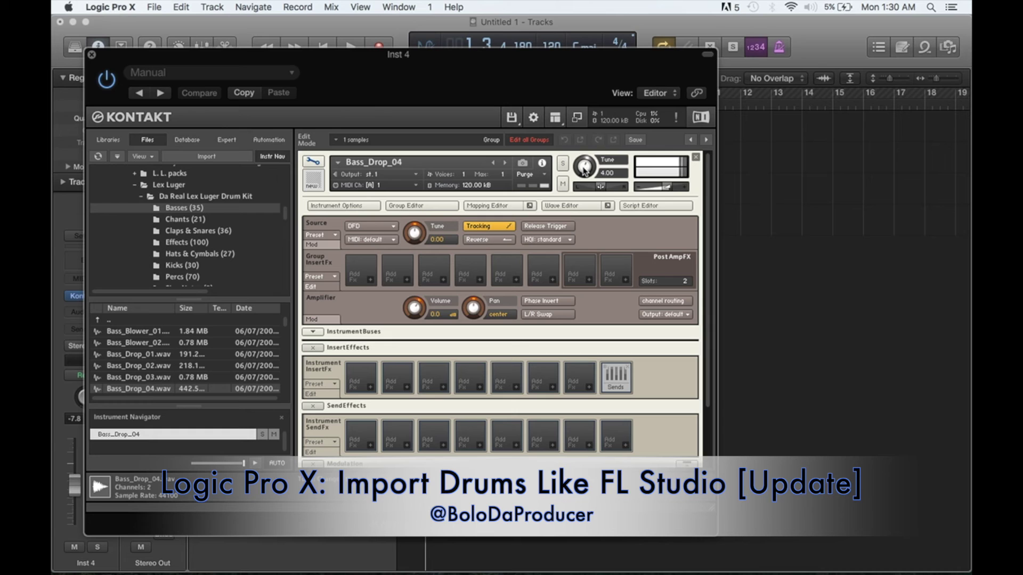
left_click_drag(585, 169, 574, 122)
left_click_drag(584, 163, 569, 171)
left_click(91, 54)
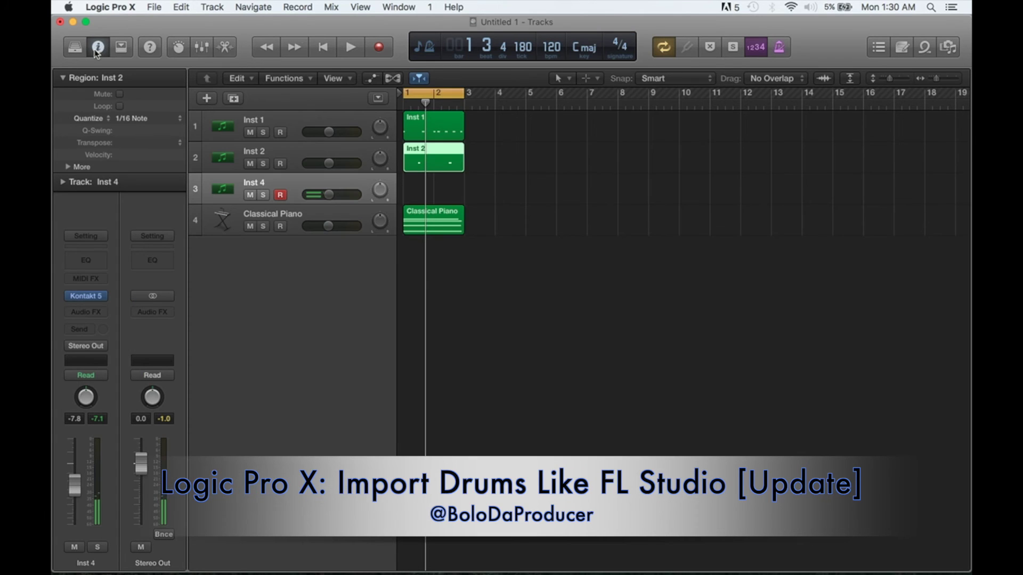
Record a bass pattern on the Inst 4 track, play it back with the loop and stop playback.
left_click(380, 48)
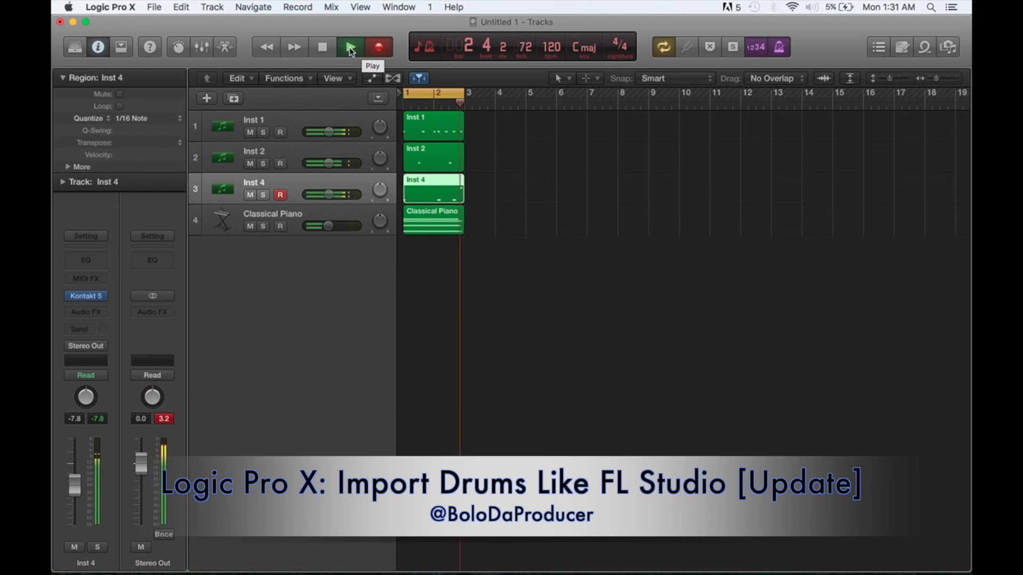
left_click(351, 49)
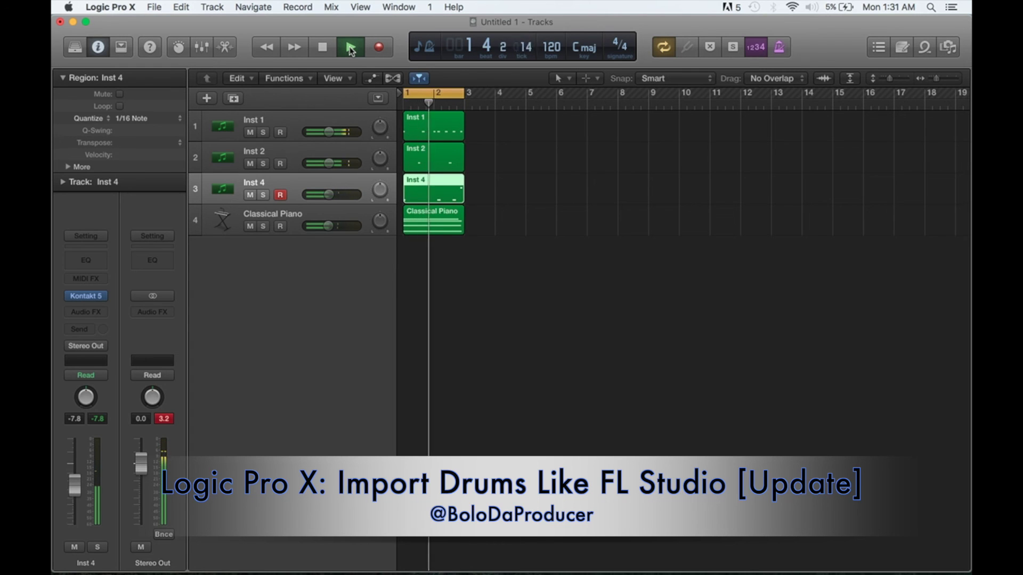
left_click(351, 48)
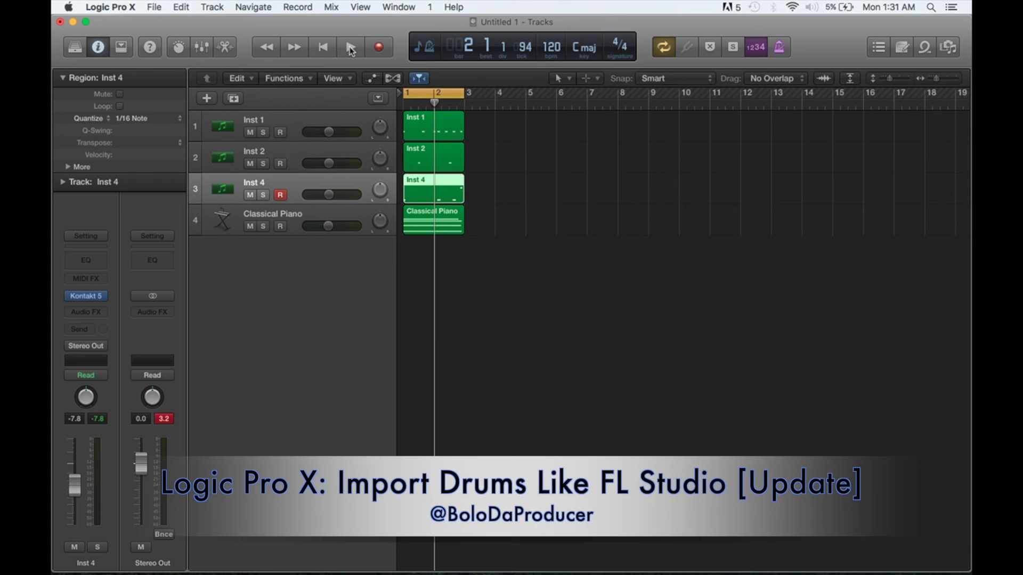
Duplicate the Inst 4 track and open the kit's Percs folder in the new track's Kontakt browser.
left_click(234, 99)
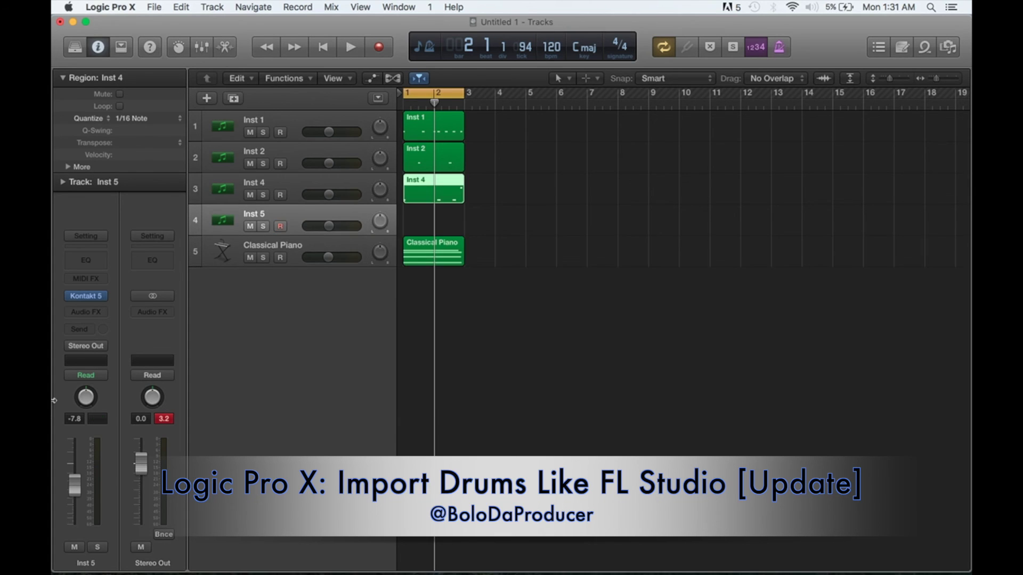
left_click(85, 299)
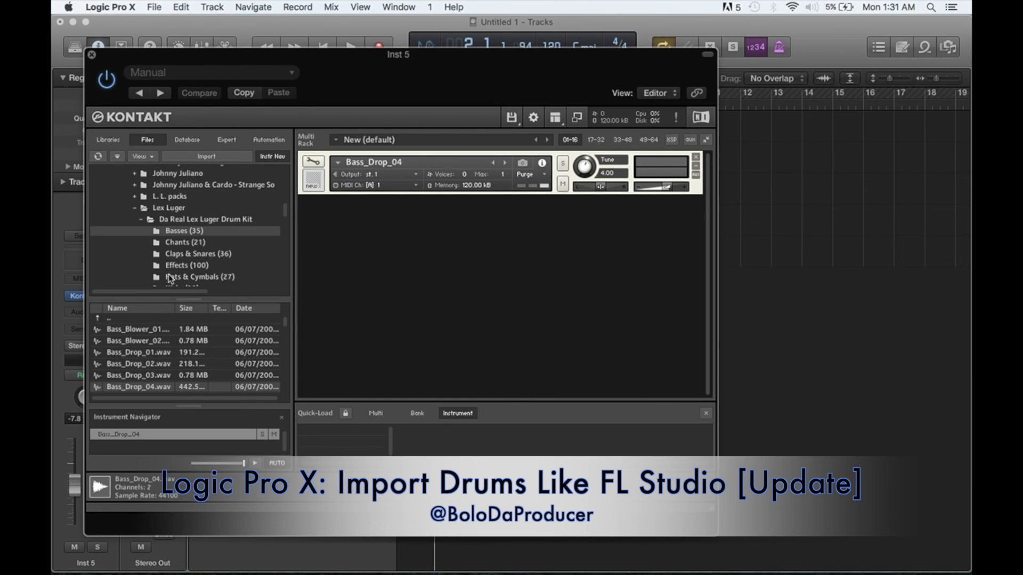
scroll(233, 264, "down", 8)
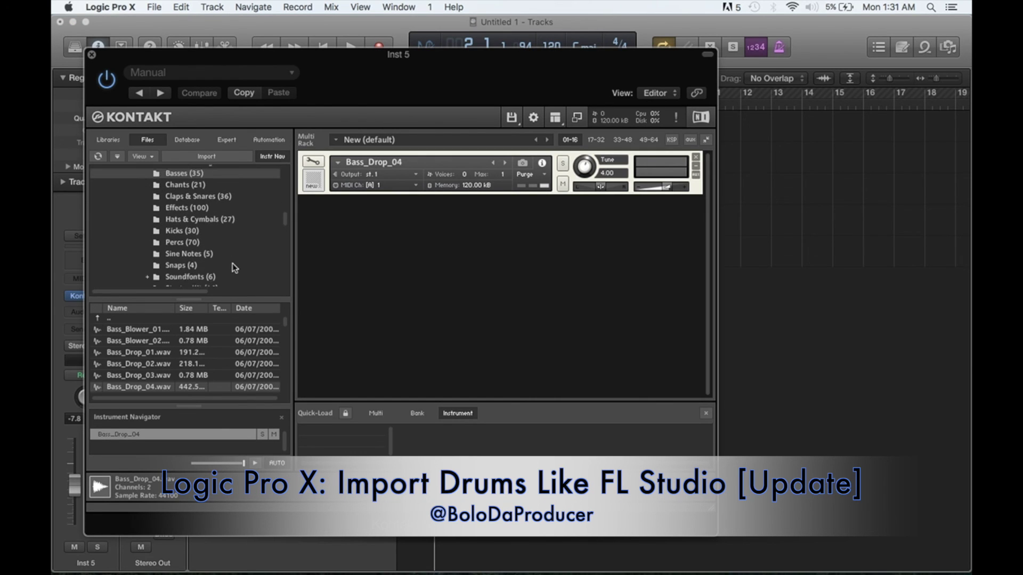
scroll(234, 266, "up", 1)
left_click(181, 220)
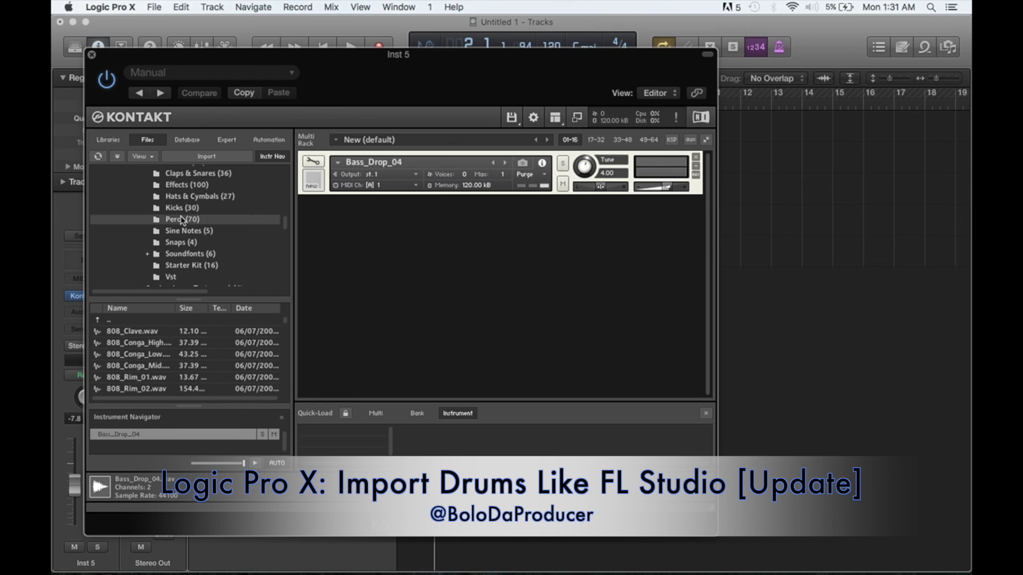
Audition the 808 percussion samples, load 808_Rim_02.wav over the Bass_Drop_04 instrument and close Kontakt.
left_click(138, 330)
key("Down")
key("Down")
key("Down")
key("Down")
key("Down")
key("Up")
key("Up")
key("Up")
key("Up")
key("Down")
key("Down")
key("Down")
key("Down")
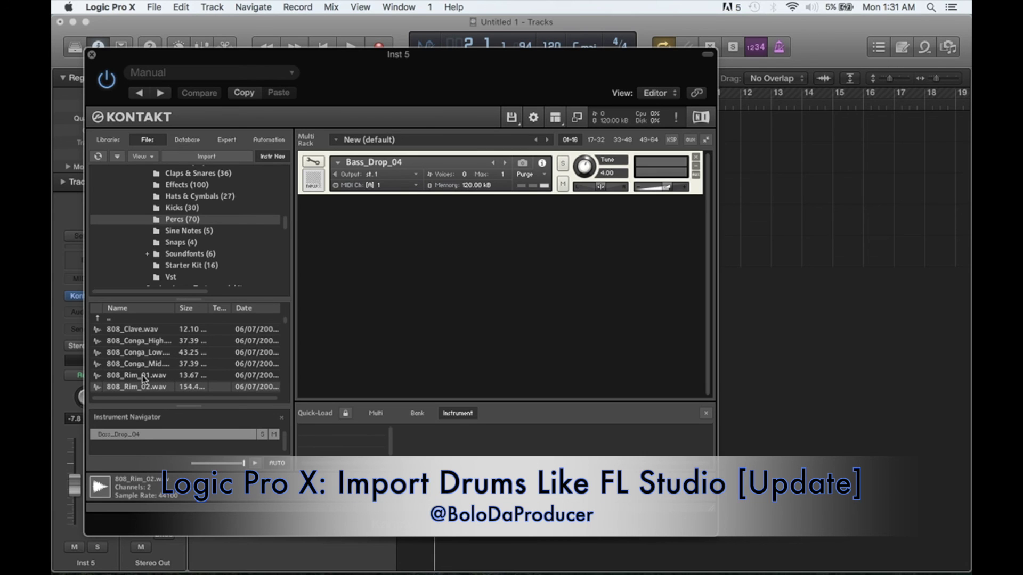
left_click_drag(141, 388, 416, 177)
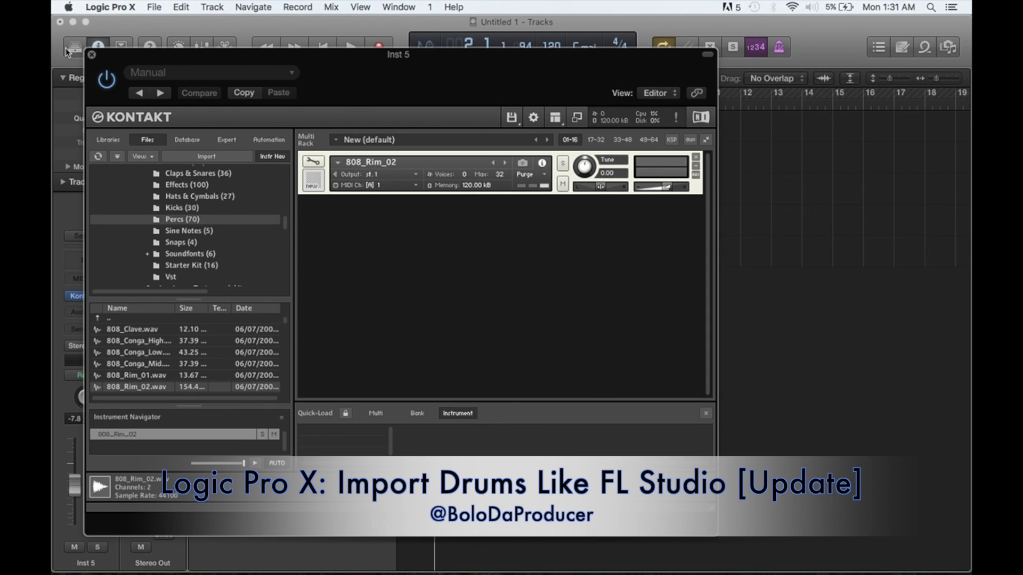
left_click(91, 54)
Record a rim pattern on the Inst 5 track from bar 1, let the loop play and stop playback.
left_click(319, 50)
left_click(379, 48)
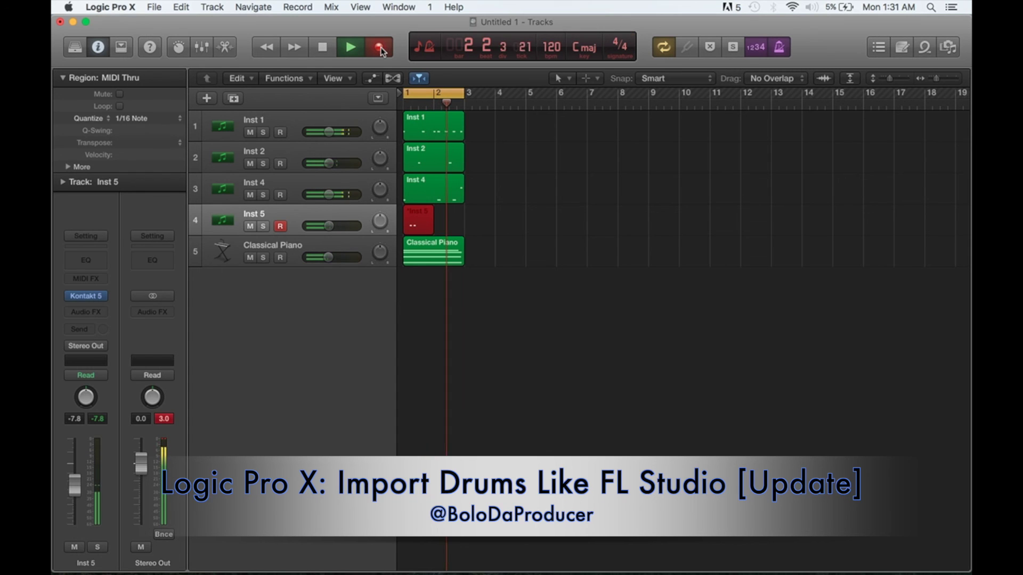
left_click(381, 49)
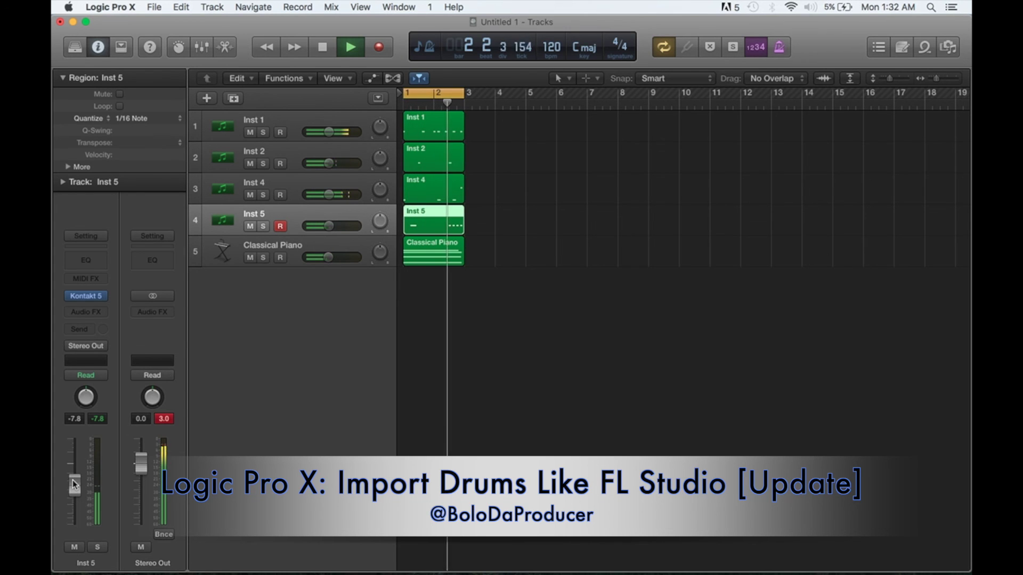
key("space")
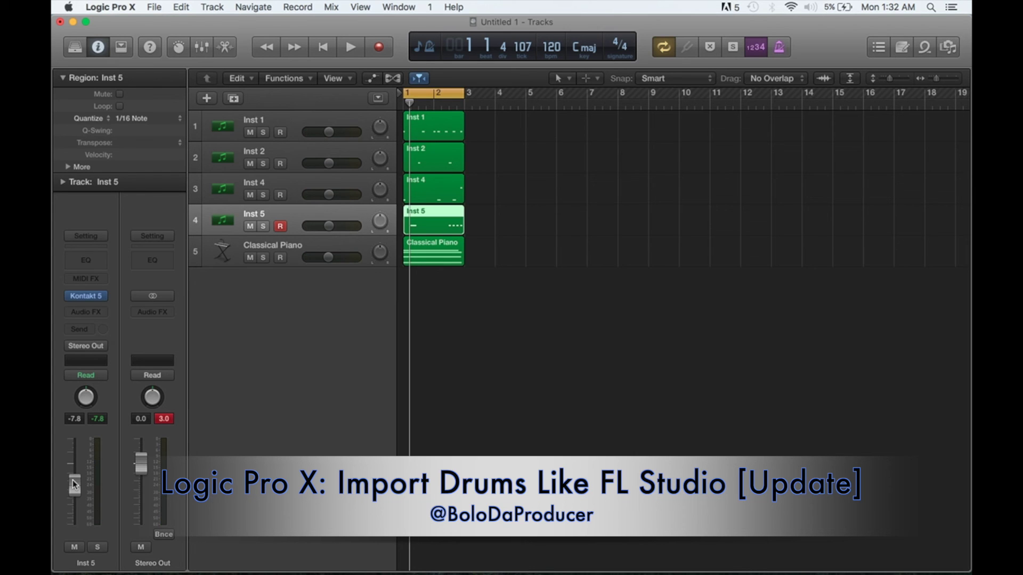
Play the full loop with the mixer open to view every track's channel strip, and stop playback.
key("space")
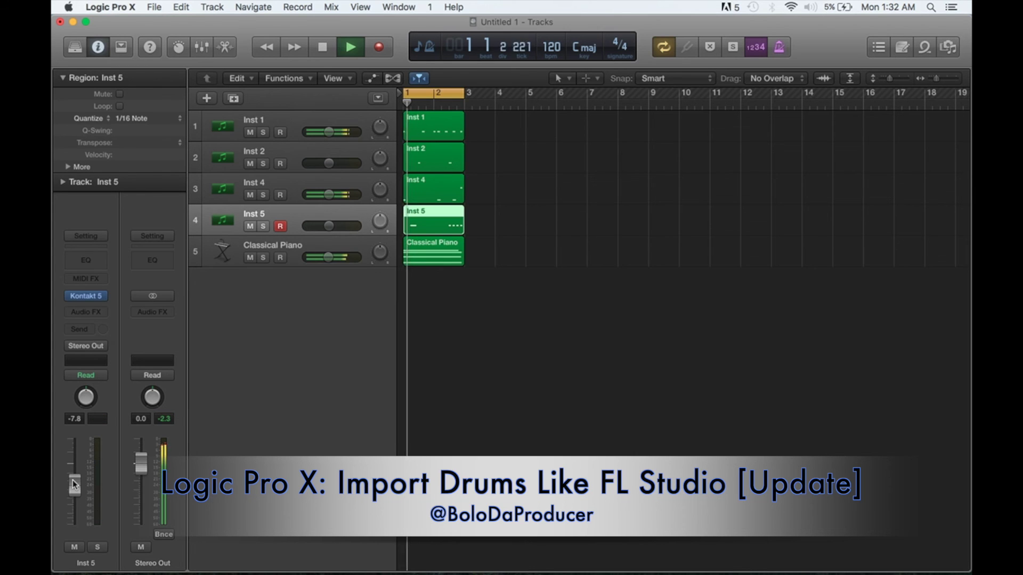
left_click(202, 48)
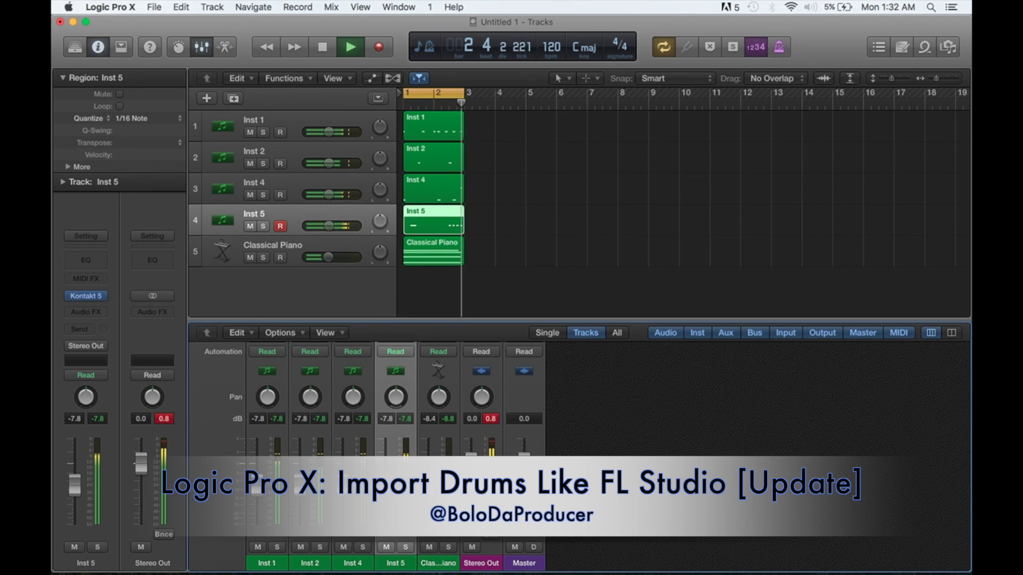
key("space")
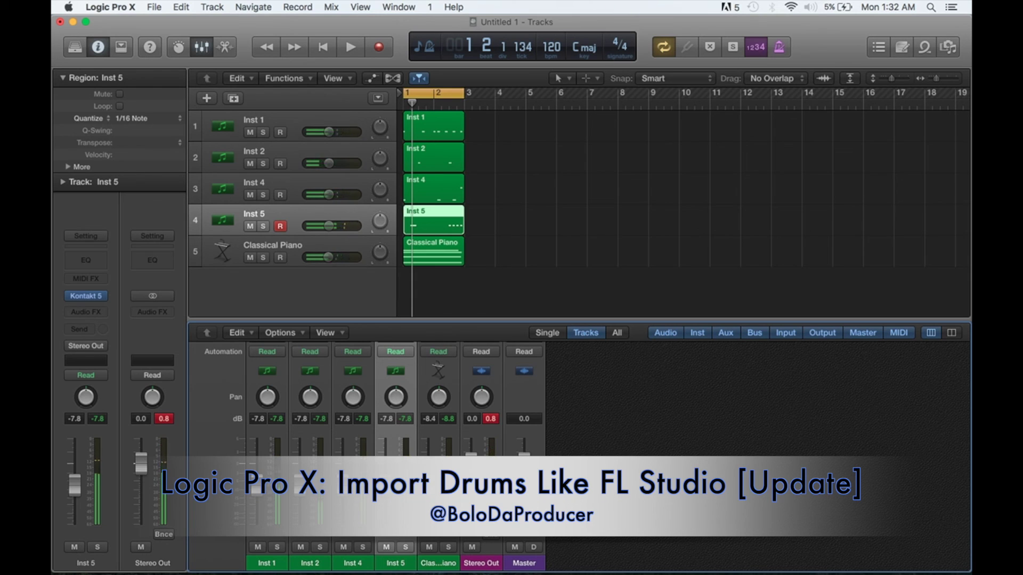